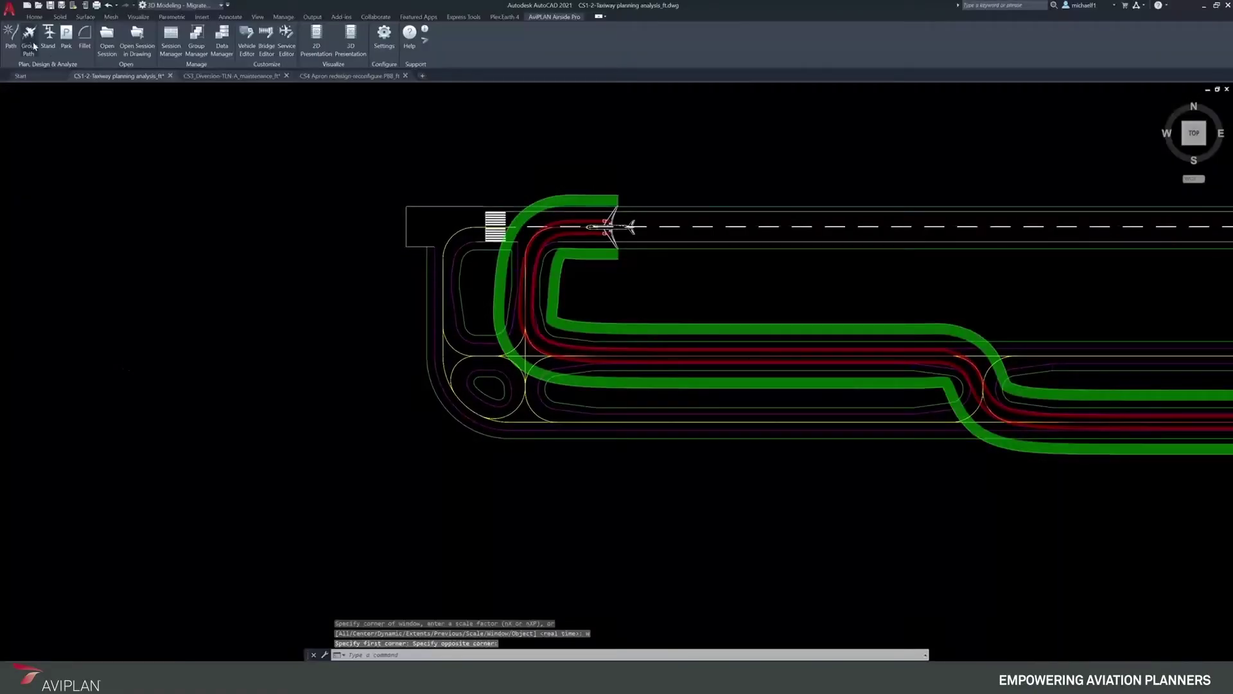
# Start a new group path and load the airplanes of the TWY Analysis 5-6 group into it
pyautogui.click(32, 45)
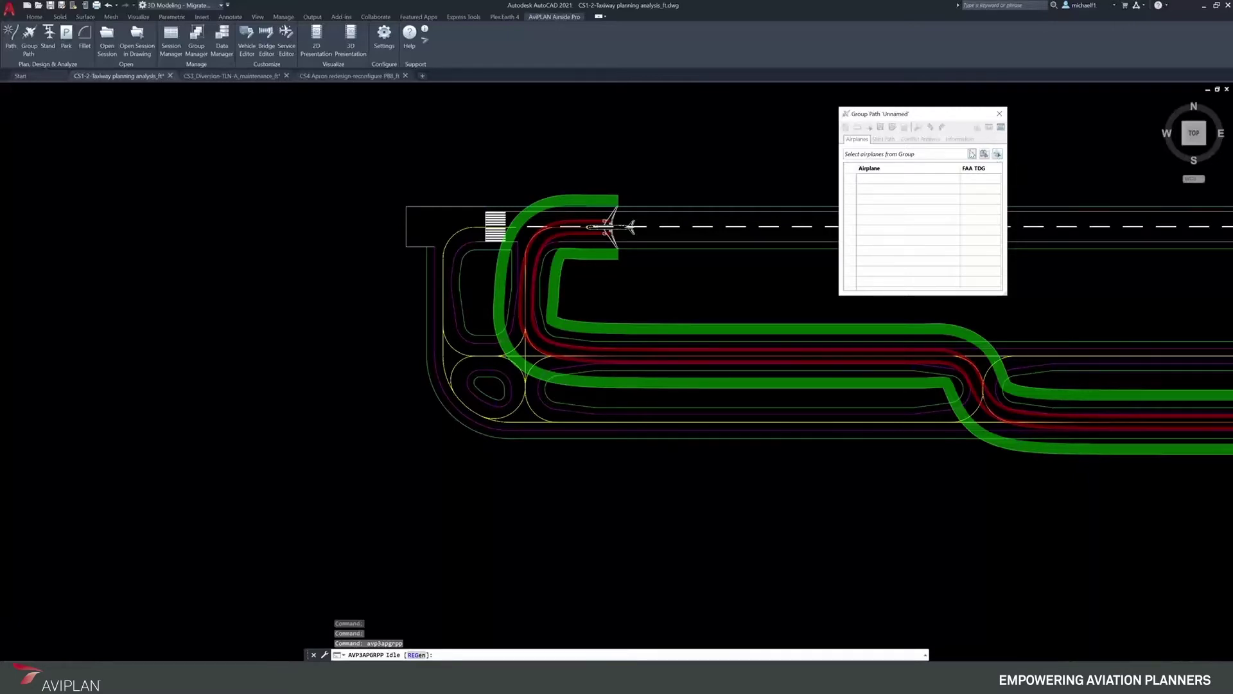
pyautogui.click(973, 154)
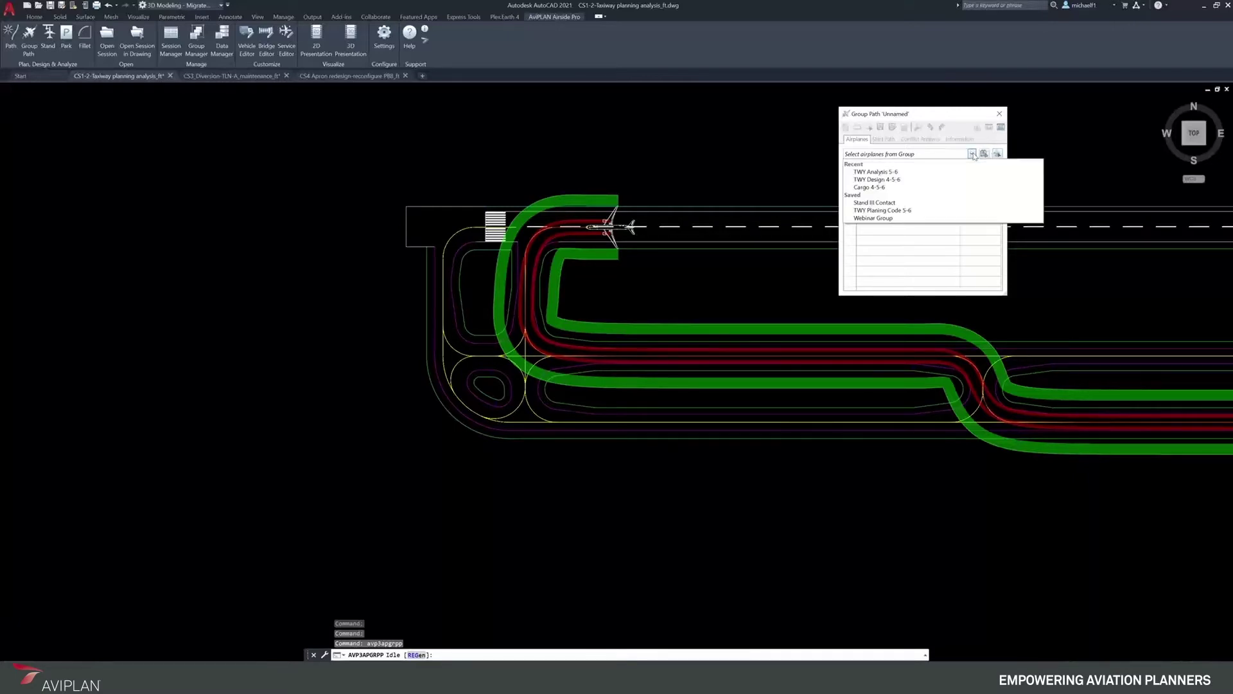
pyautogui.click(879, 173)
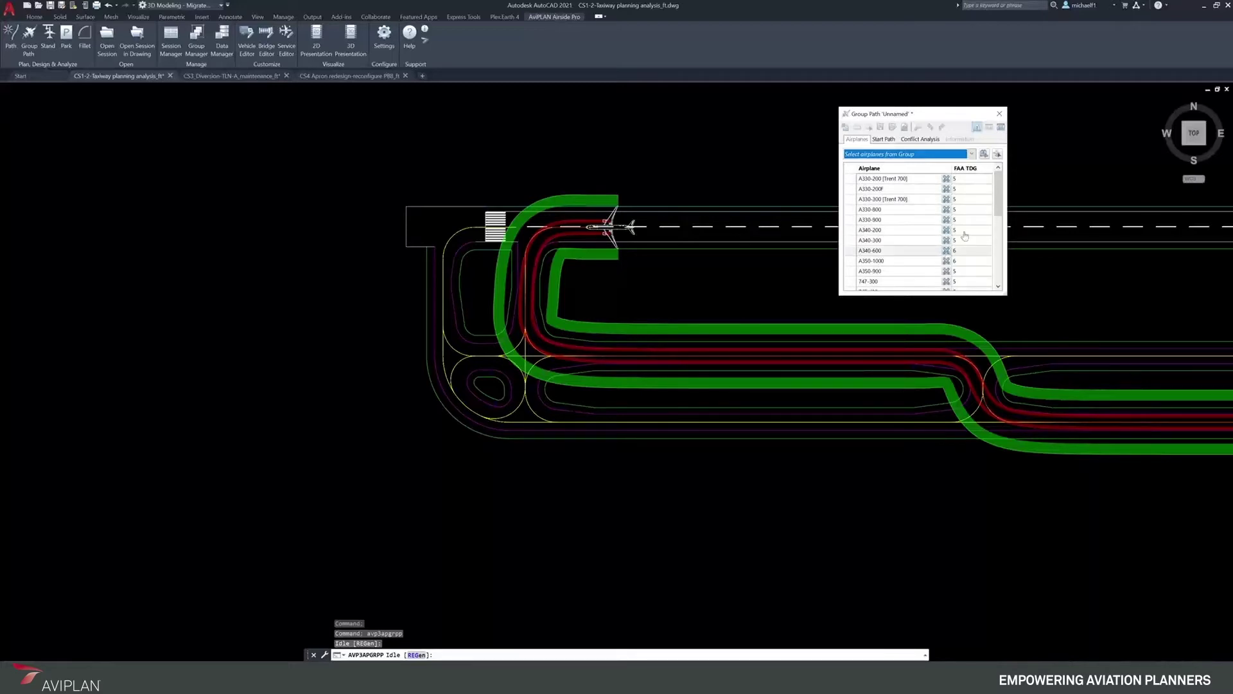
pyautogui.moveTo(993, 208); pyautogui.dragTo(999, 246)
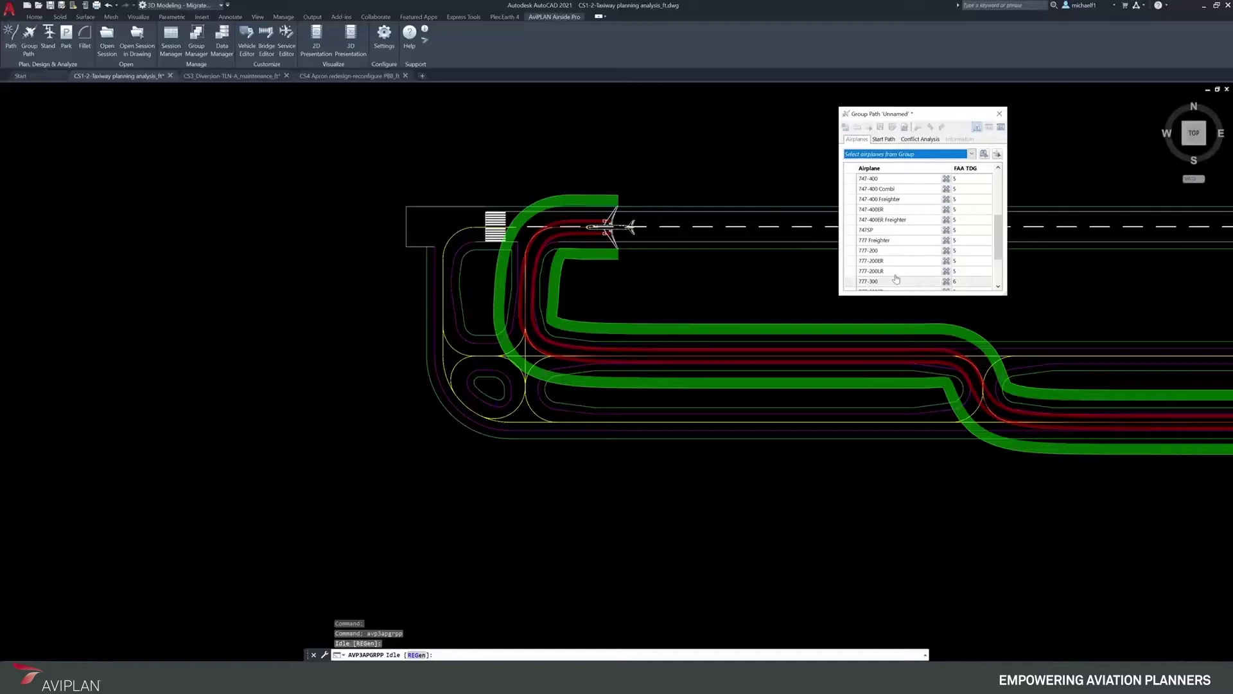
pyautogui.scroll(-2, 912, 251)
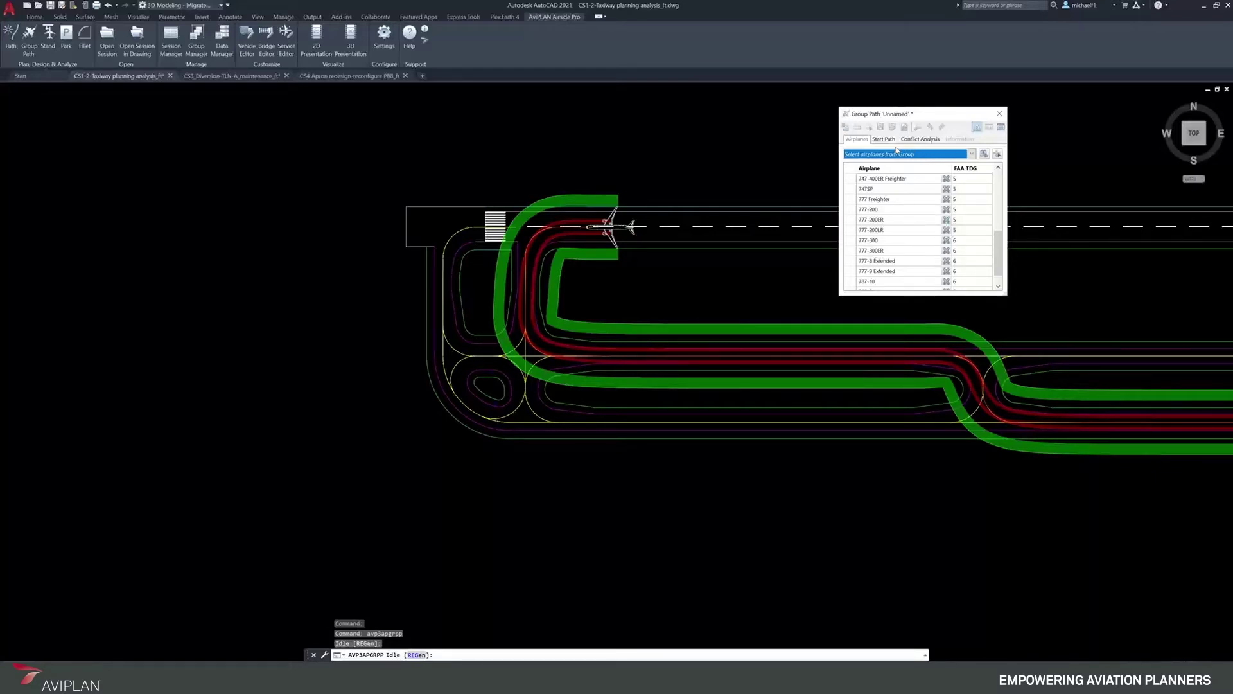
# Set up the group's start path with Cockpit as the reference point
pyautogui.click(885, 140)
pyautogui.click(893, 166)
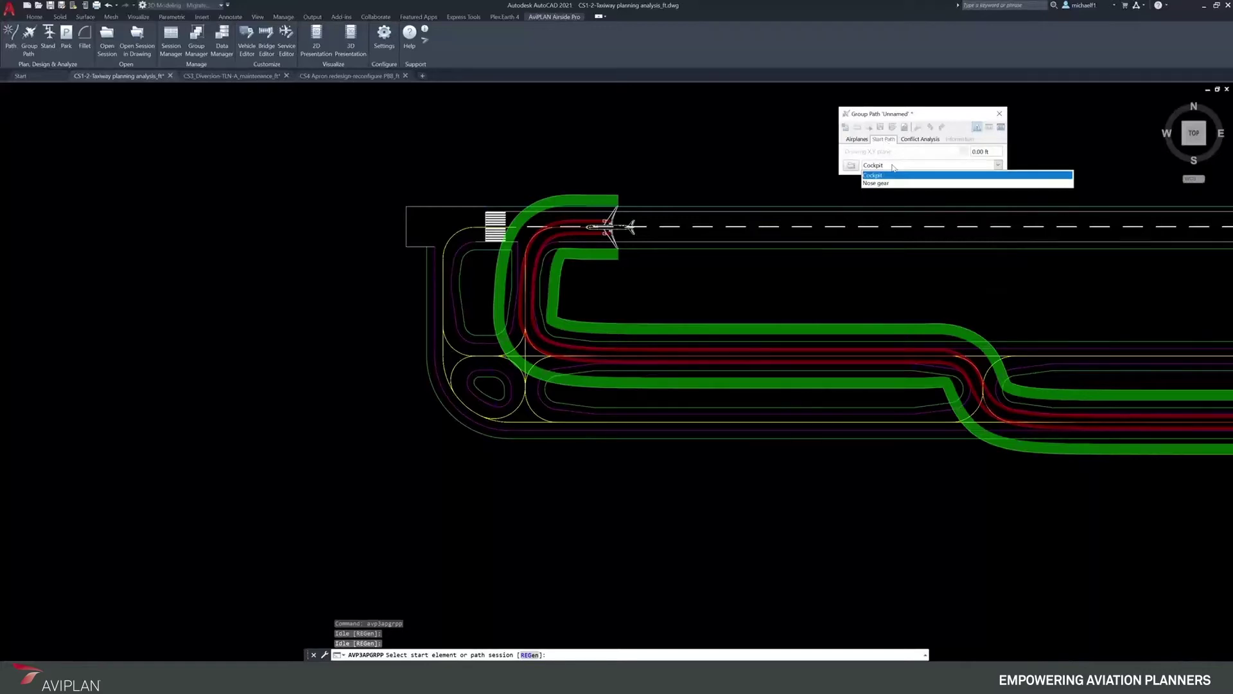
pyautogui.click(893, 167)
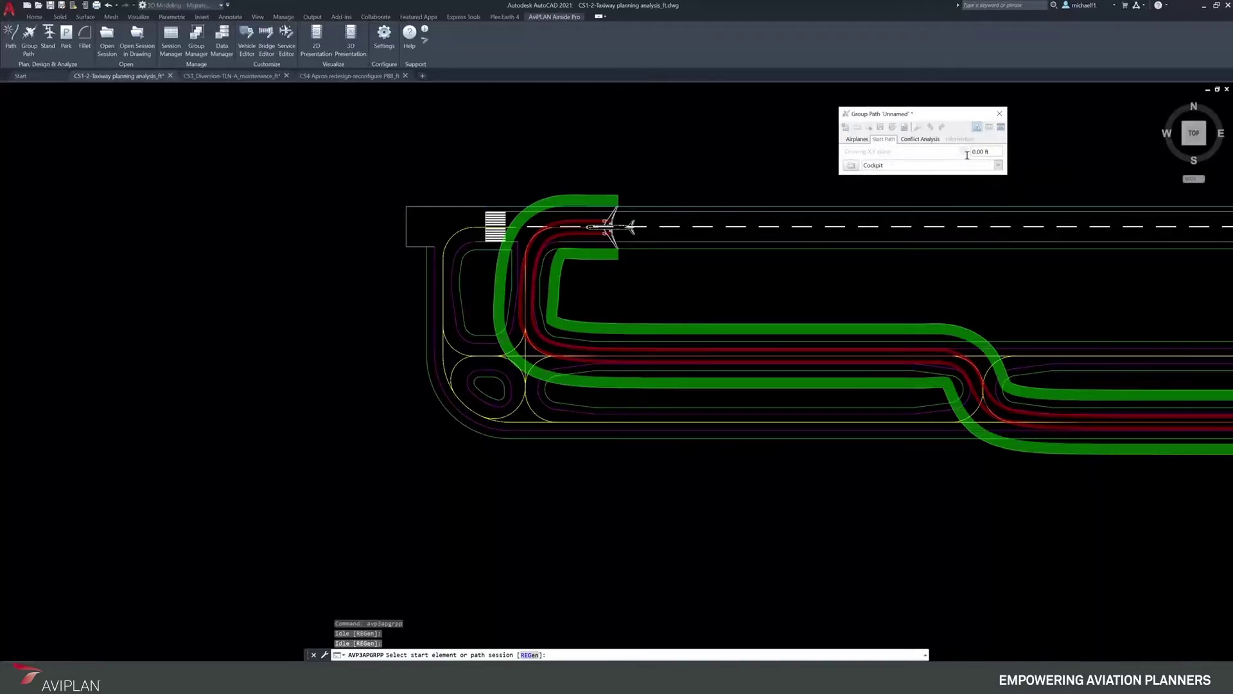
pyautogui.moveTo(996, 152); pyautogui.dragTo(959, 158)
# Base the group path on the saved path session "773 Rwy to Taxilane east" and hide that original session
pyautogui.click(851, 166)
pyautogui.click(851, 165)
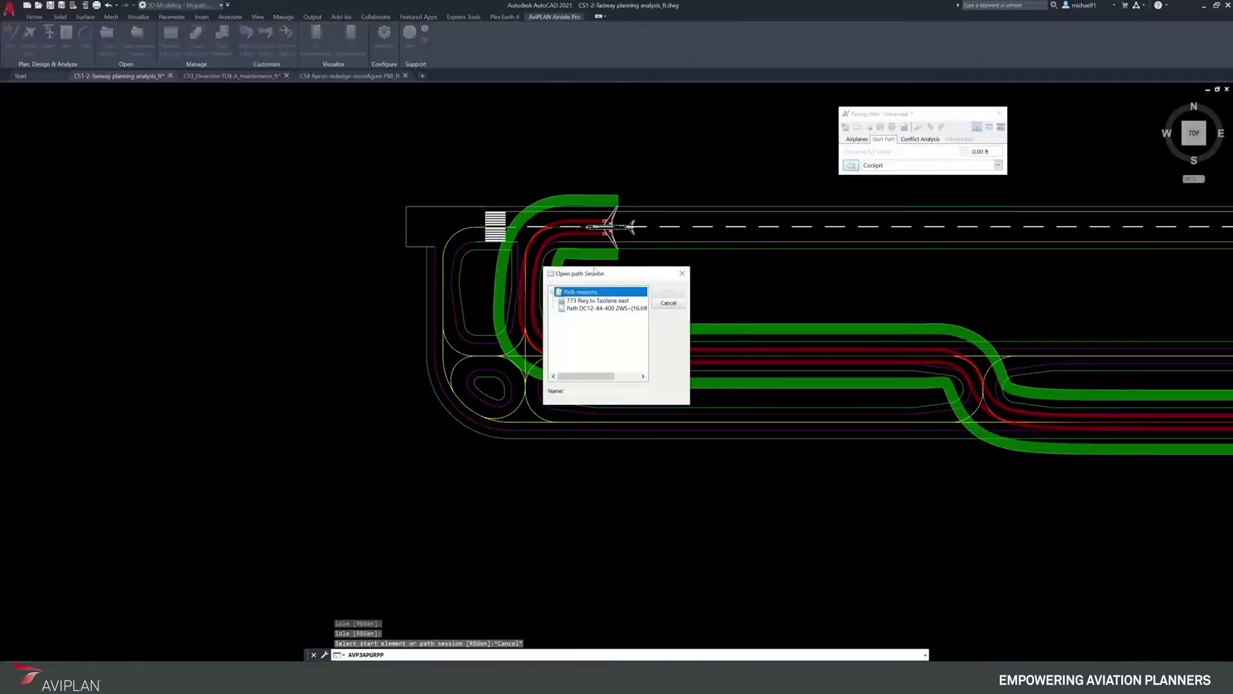
pyautogui.moveTo(594, 270); pyautogui.dragTo(231, 132)
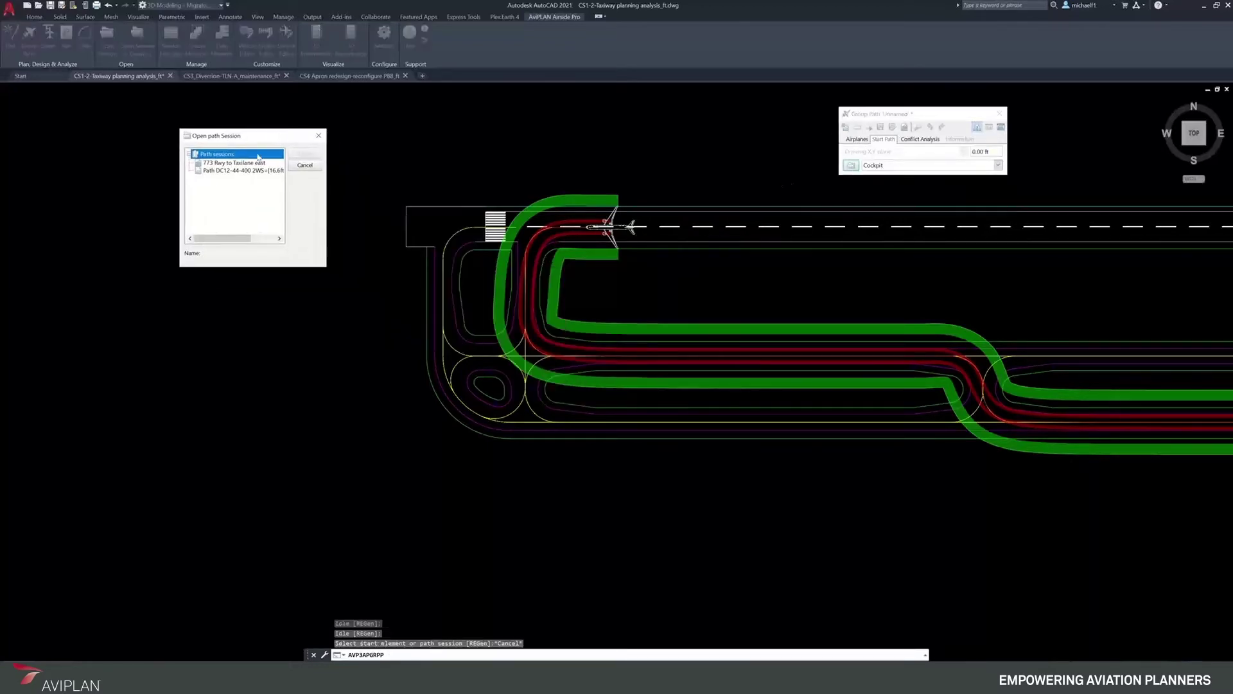
pyautogui.click(205, 165)
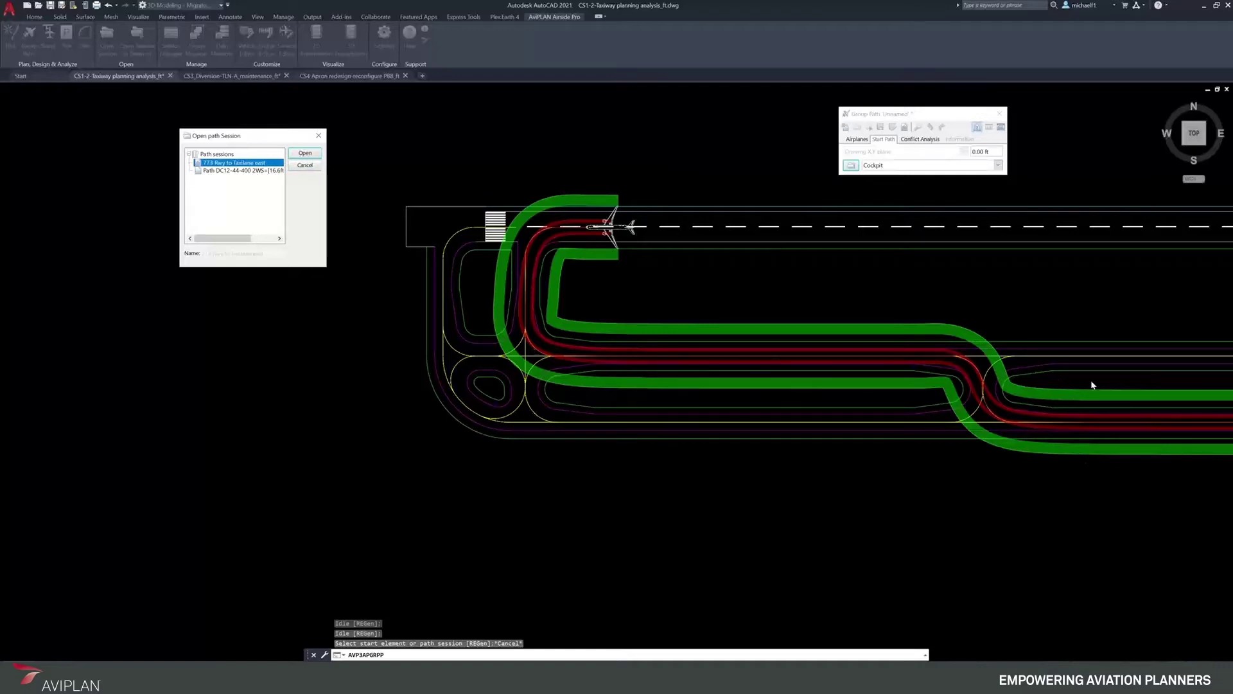
pyautogui.click(302, 155)
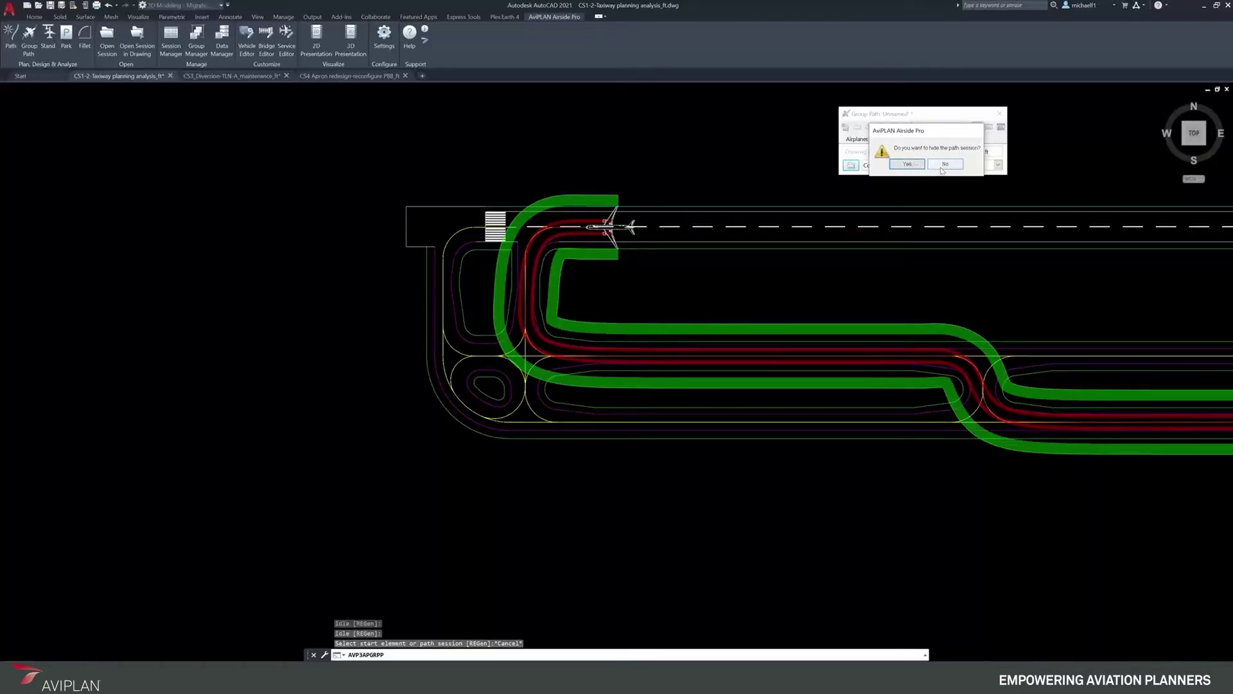
pyautogui.click(918, 164)
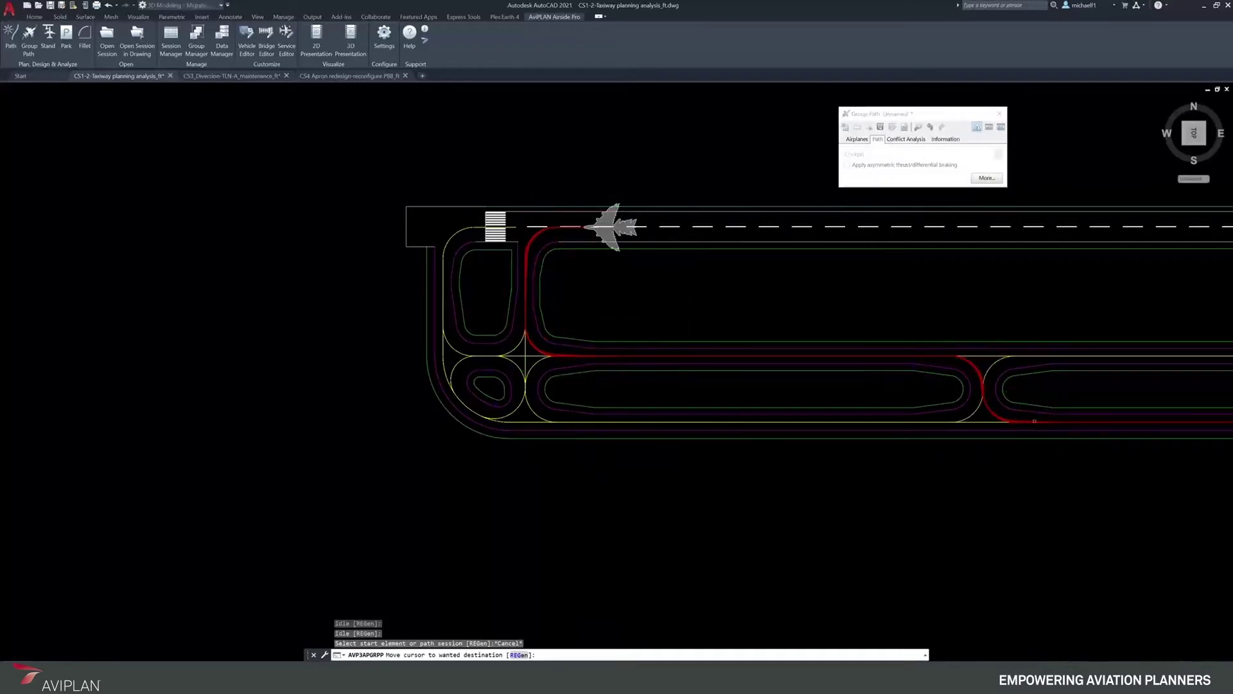
# Turn on detection of main gear clearance / pavement edge conflicts for the group path
pyautogui.scroll(4, 617, 188)
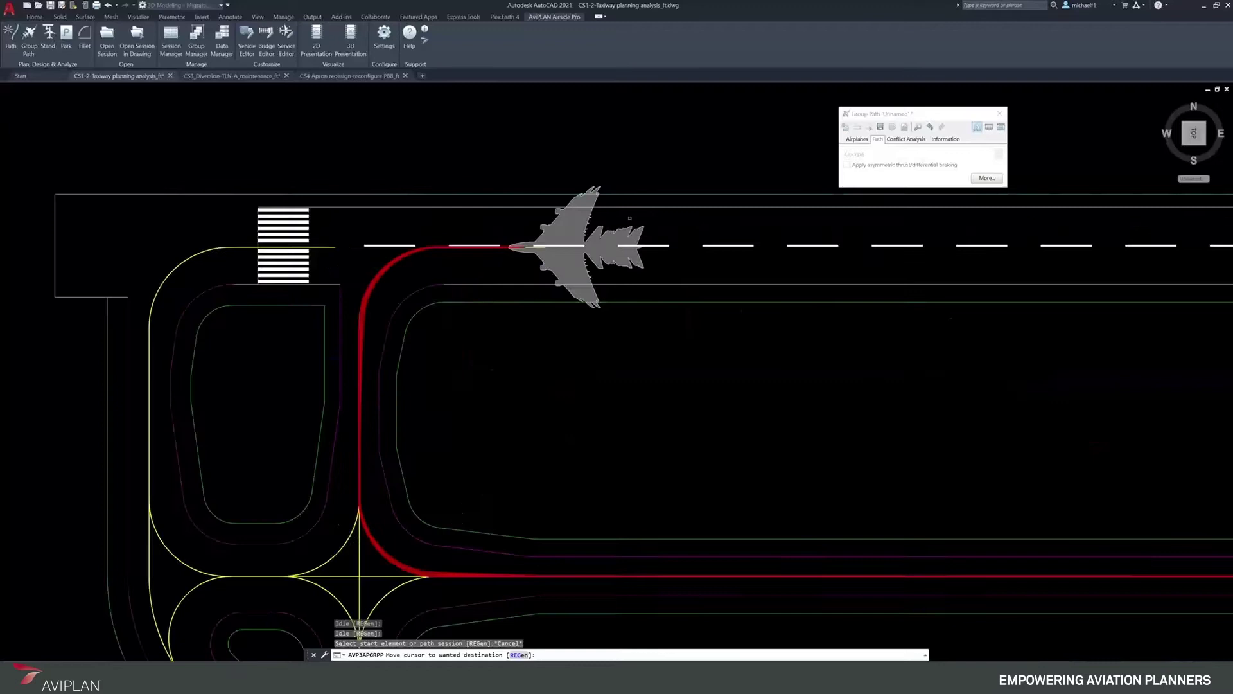
pyautogui.scroll(2, 617, 189)
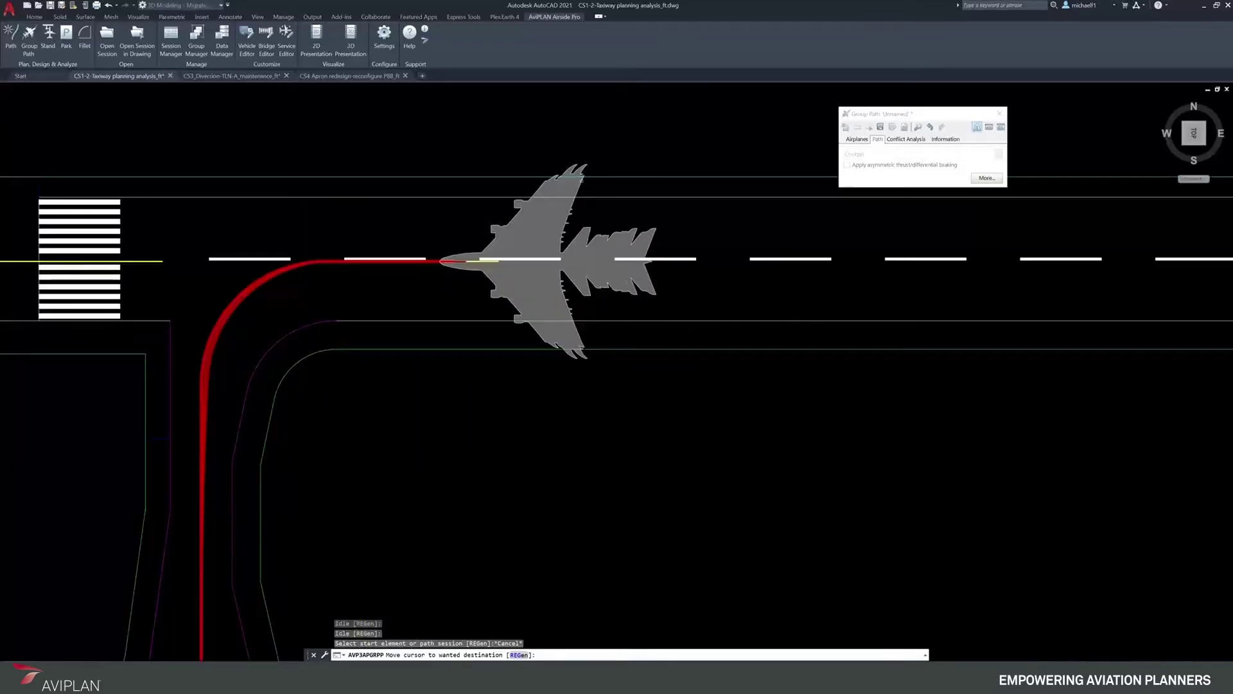
pyautogui.scroll(4, 584, 181)
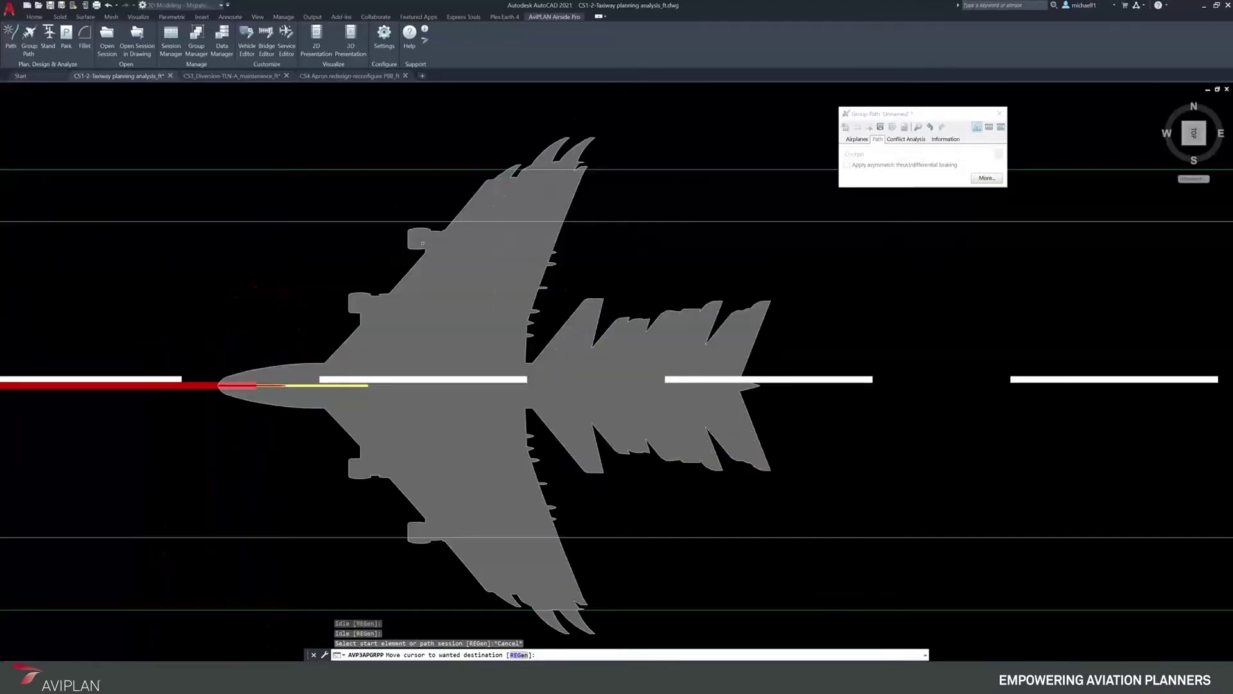
pyautogui.scroll(-8, 386, 215)
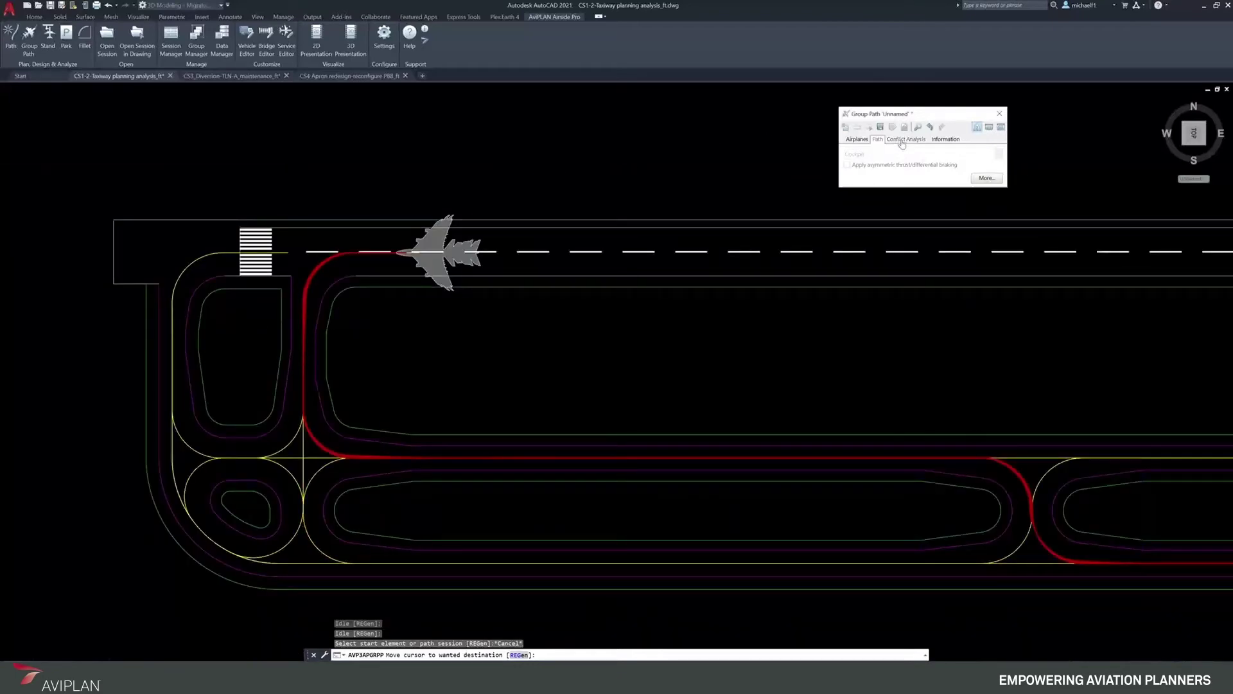
pyautogui.click(902, 141)
pyautogui.scroll(-4, 66, 328)
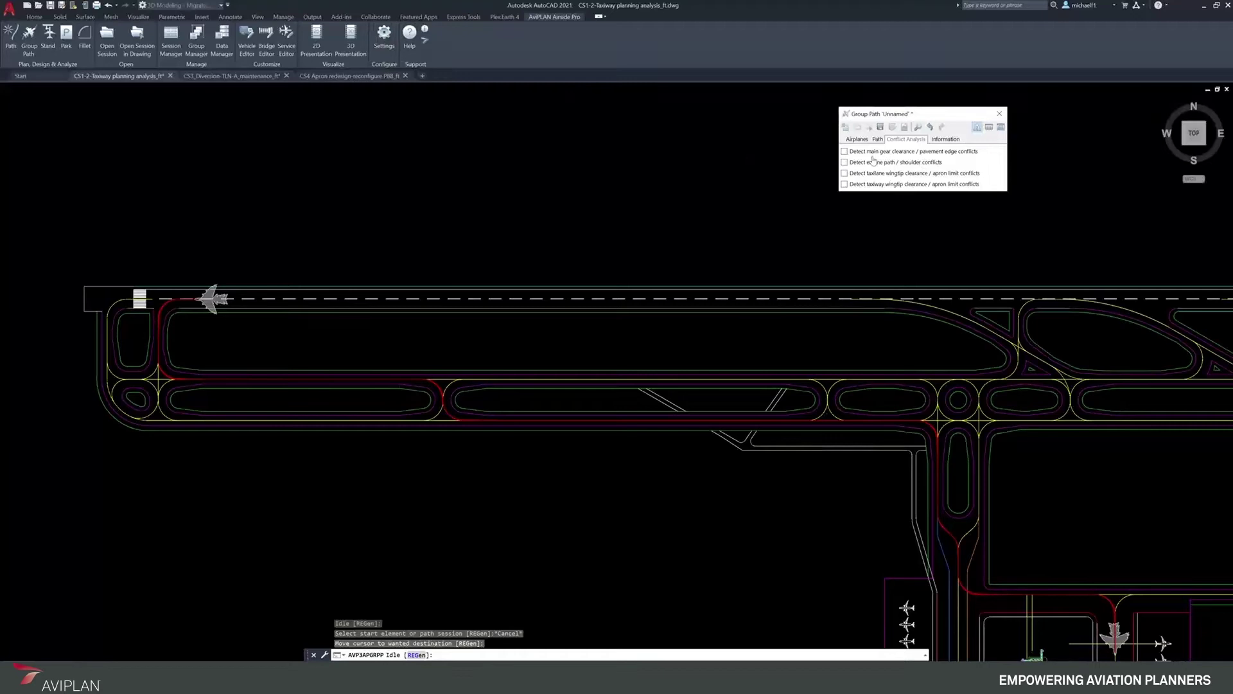
pyautogui.click(845, 151)
# Examine the pavement conflicts at the runway exit and in the group path results, sorted by pavement conflicts, highlighting the A340-600
pyautogui.scroll(8, 132, 347)
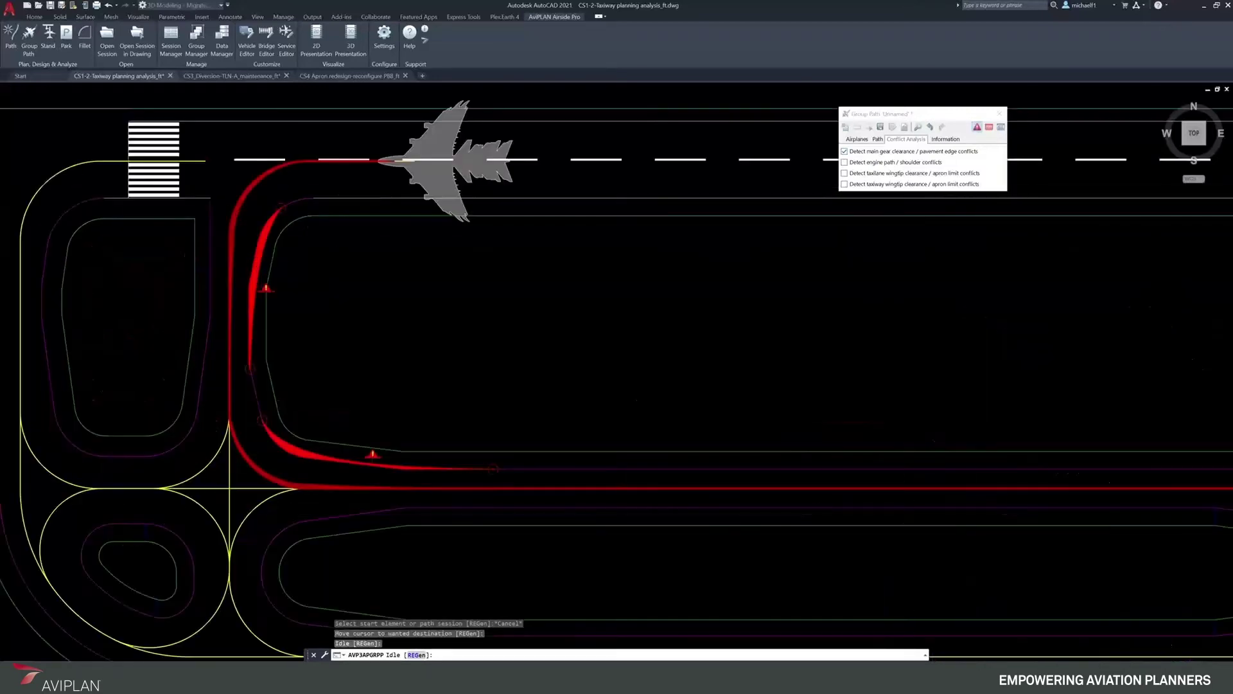
pyautogui.scroll(2, 291, 242)
pyautogui.scroll(-2, 321, 251)
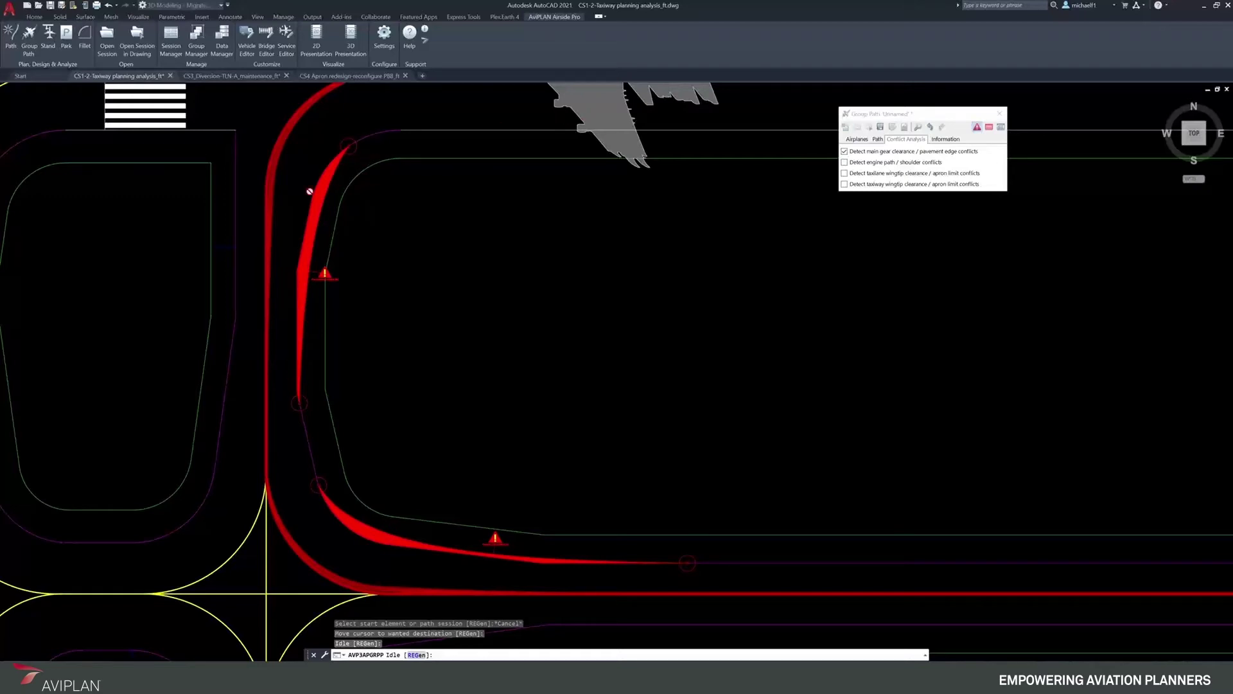
pyautogui.click(989, 127)
pyautogui.click(965, 207)
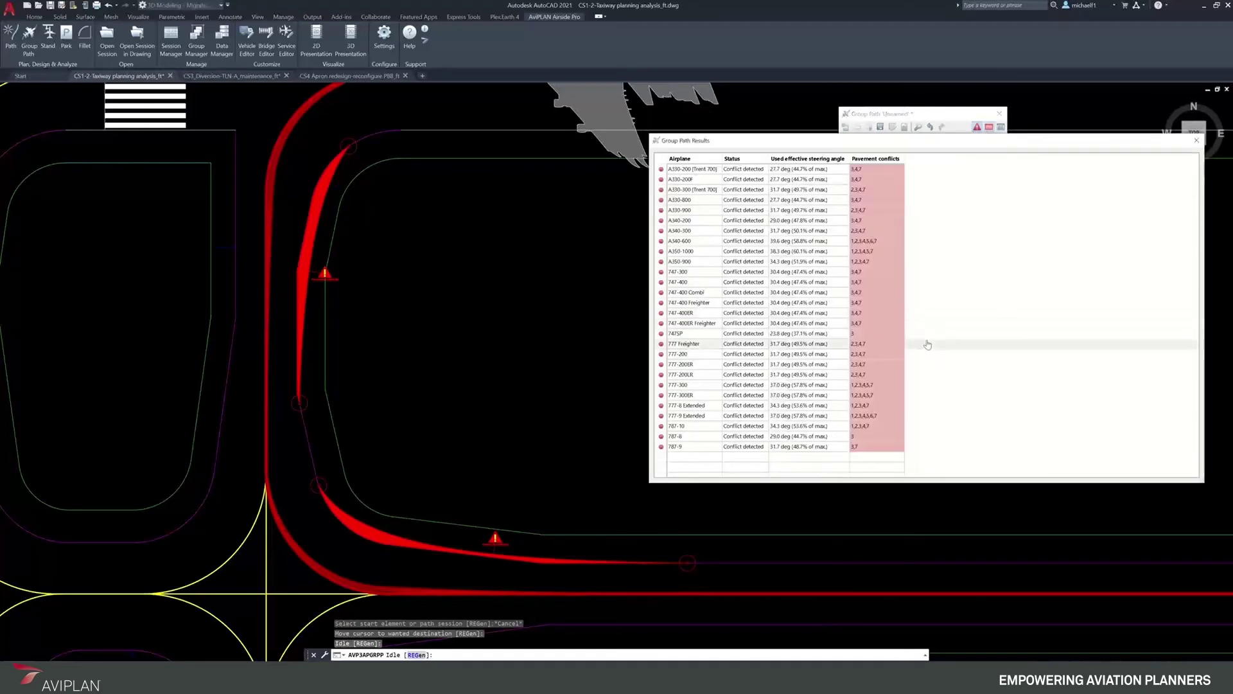
pyautogui.click(877, 159)
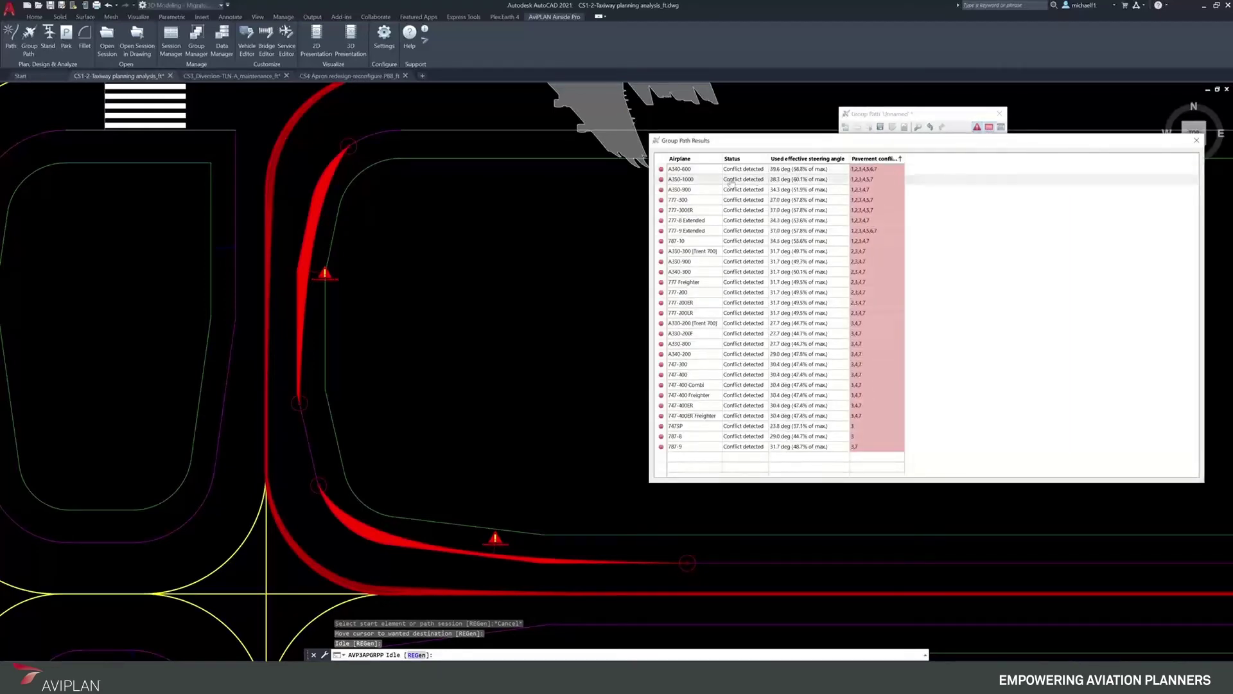
pyautogui.click(691, 170)
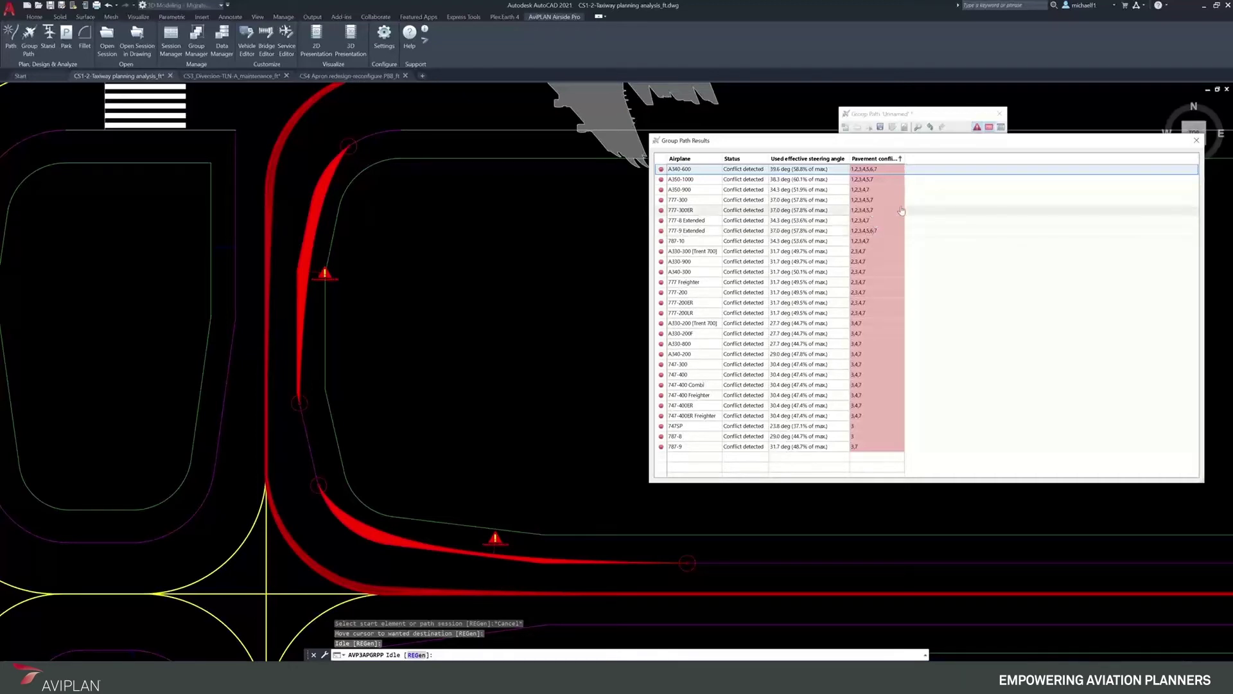
pyautogui.scroll(-4, 391, 287)
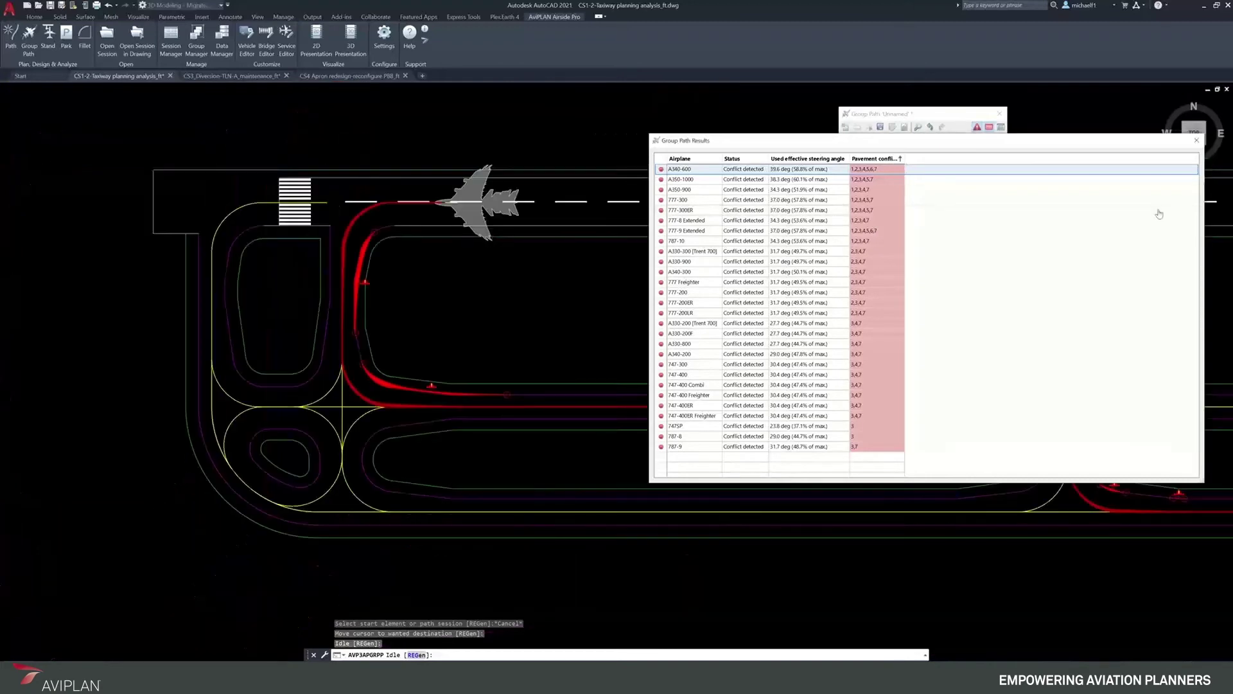
pyautogui.click(1197, 140)
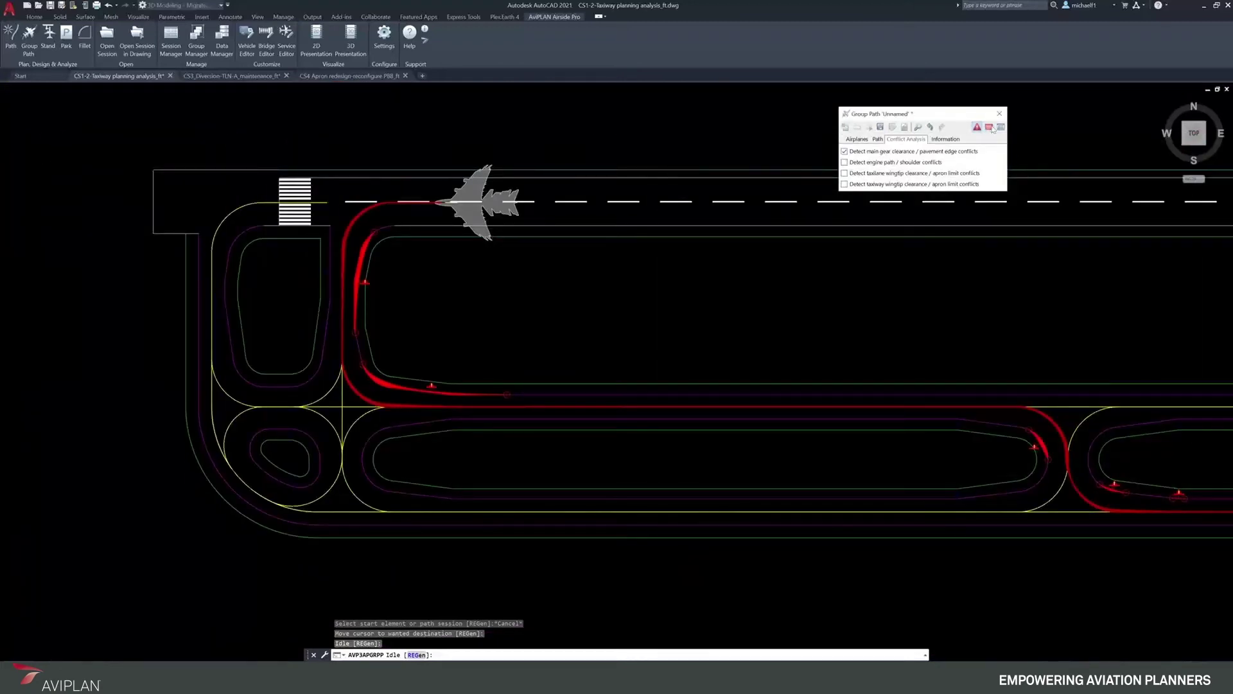
# Also turn on detection of engine path / shoulder conflicts and taxilane wingtip clearance / apron limit conflicts
pyautogui.click(845, 163)
pyautogui.click(845, 162)
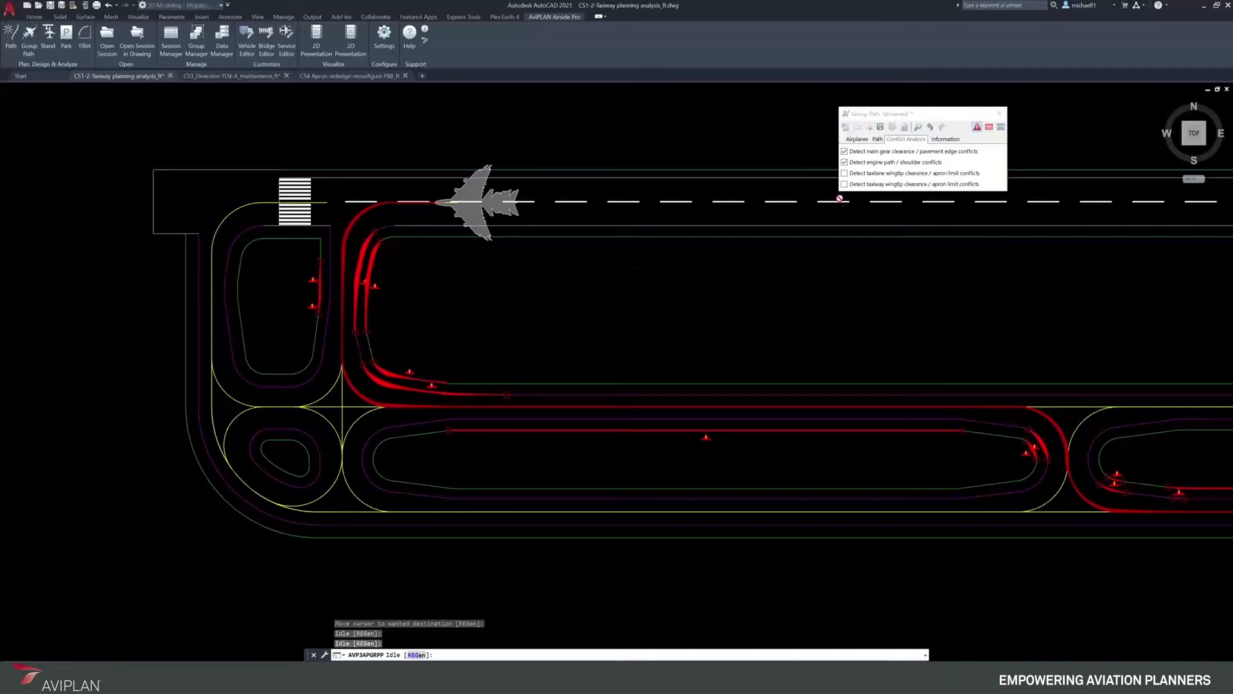
pyautogui.click(845, 173)
# Set the alert symbol, fill and line colours of the pavement edges conflict analysis to Magenta in the Session Manager and apply them
pyautogui.click(1001, 126)
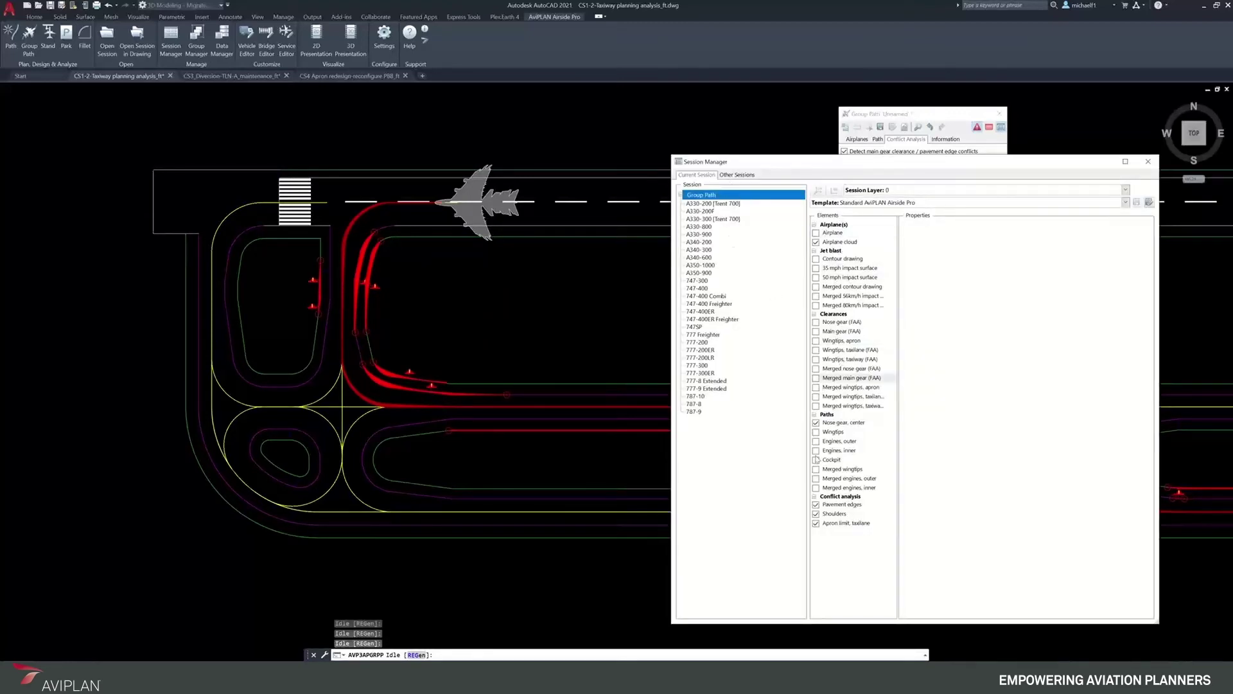
pyautogui.click(845, 505)
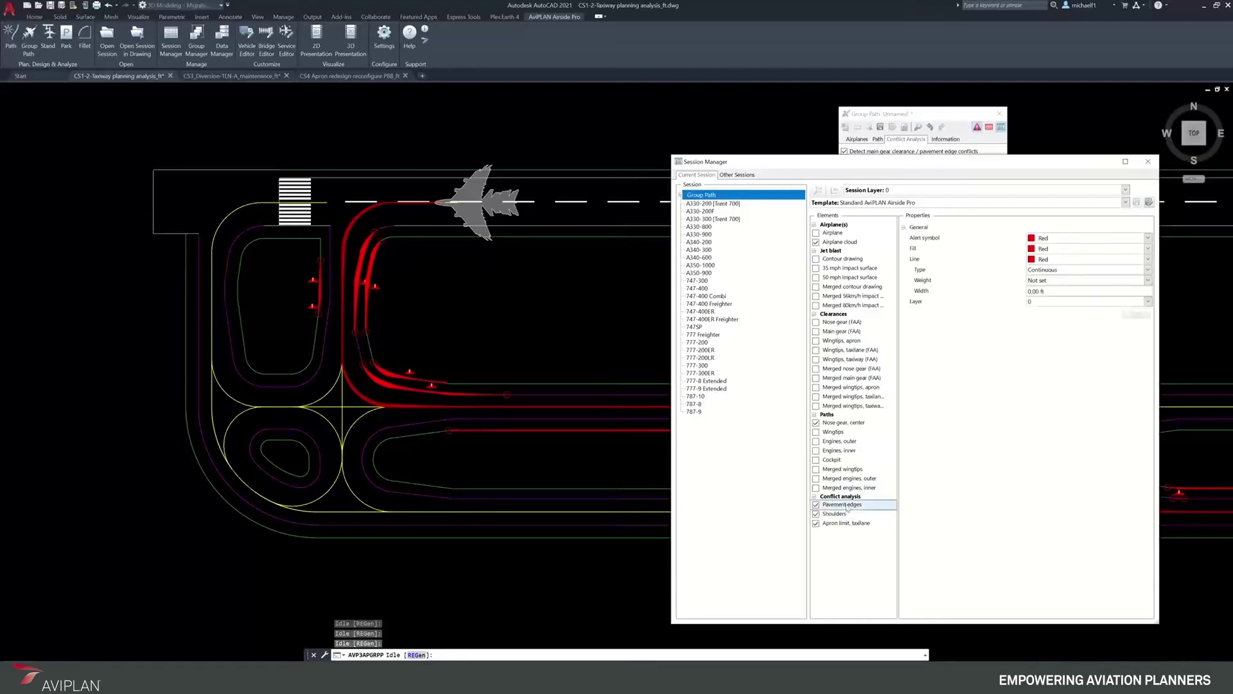
pyautogui.click(1149, 240)
pyautogui.click(1046, 300)
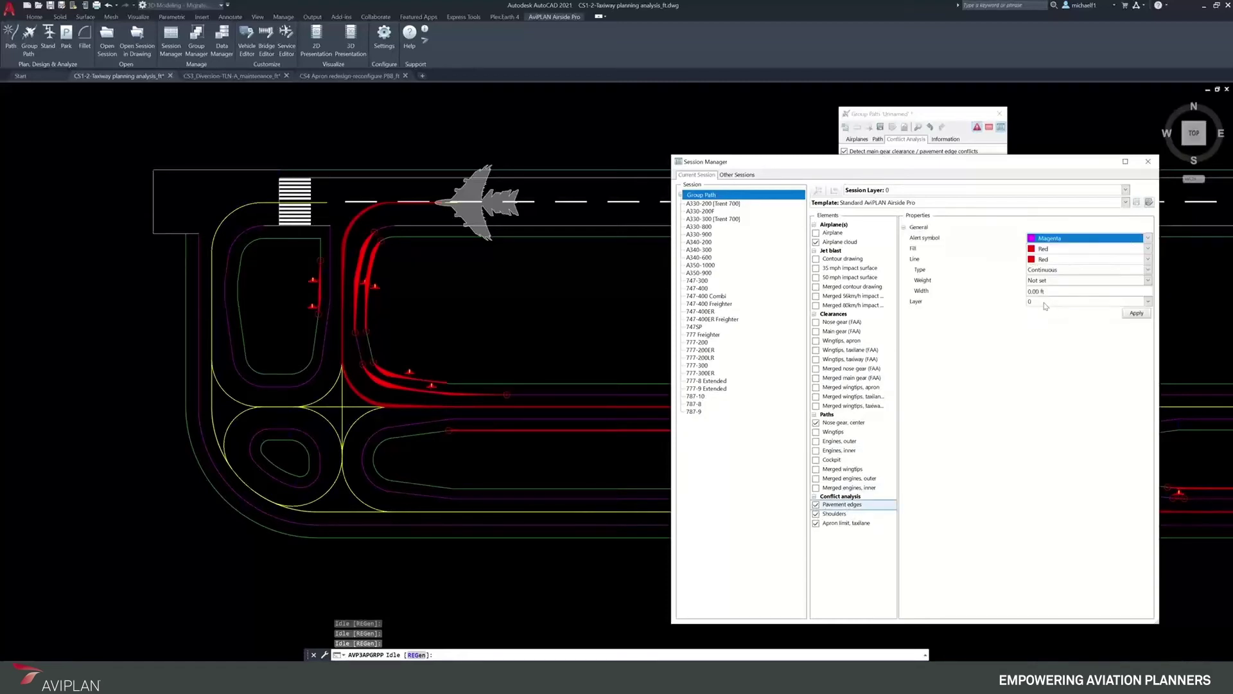
pyautogui.click(1148, 249)
pyautogui.click(1086, 313)
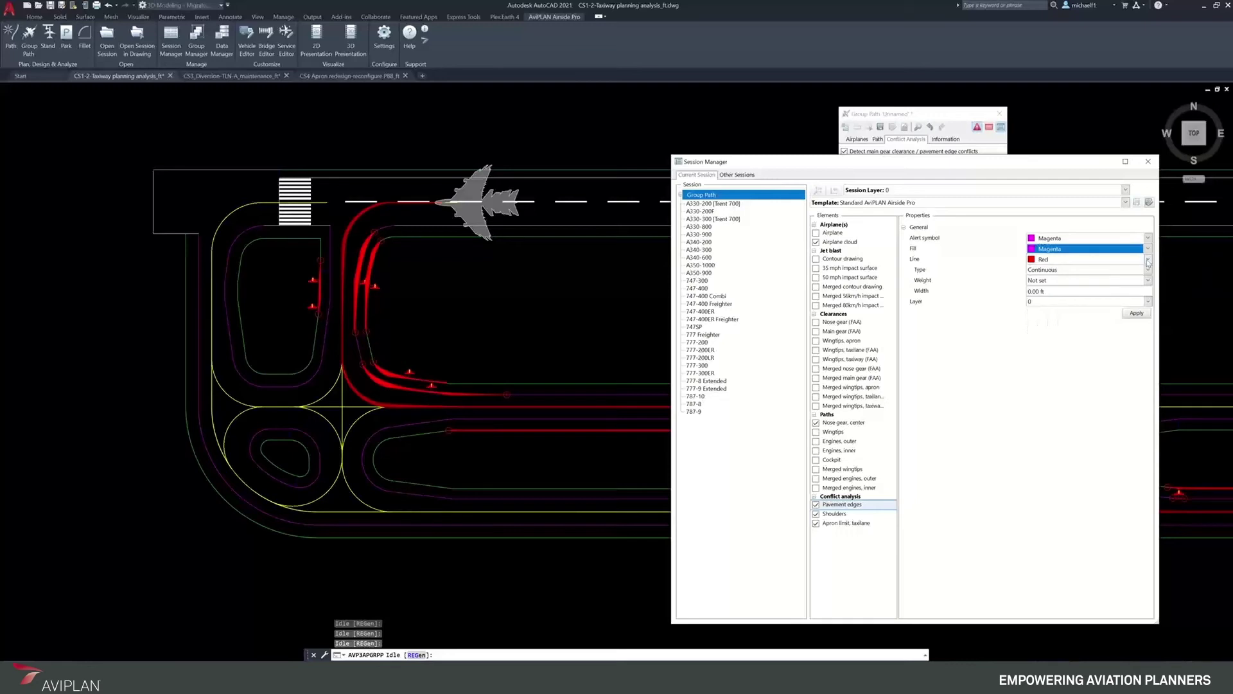
pyautogui.click(1148, 258)
pyautogui.click(1053, 324)
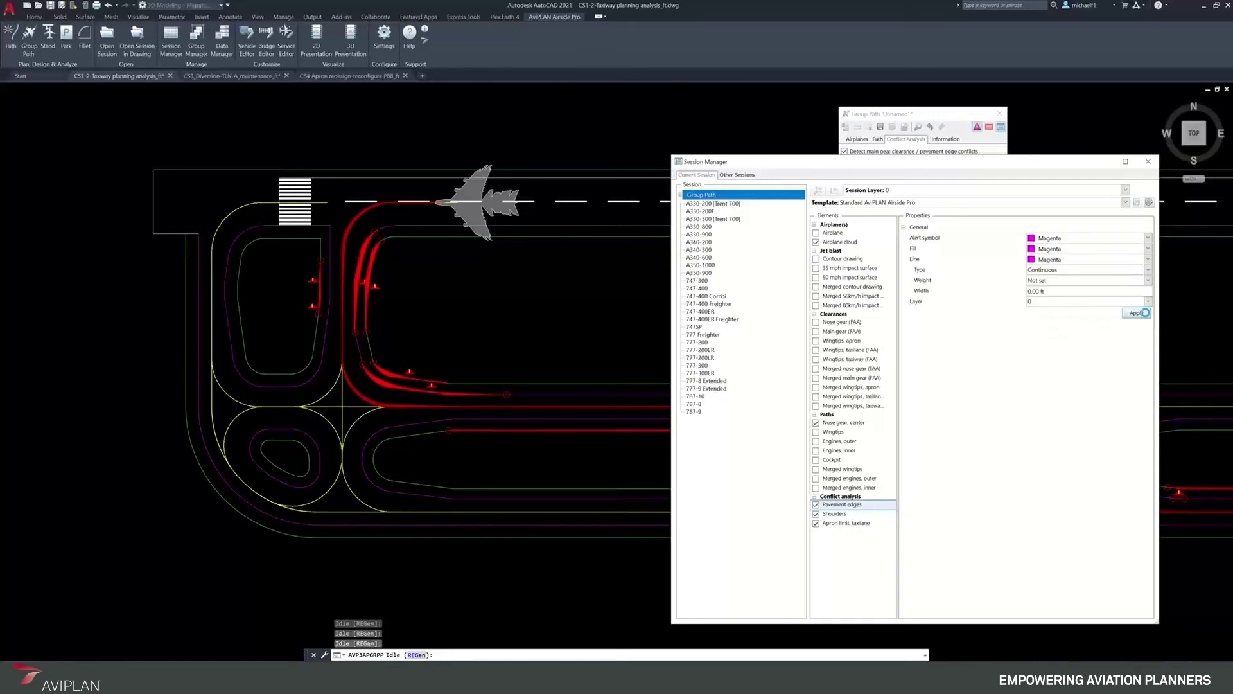
pyautogui.click(1146, 315)
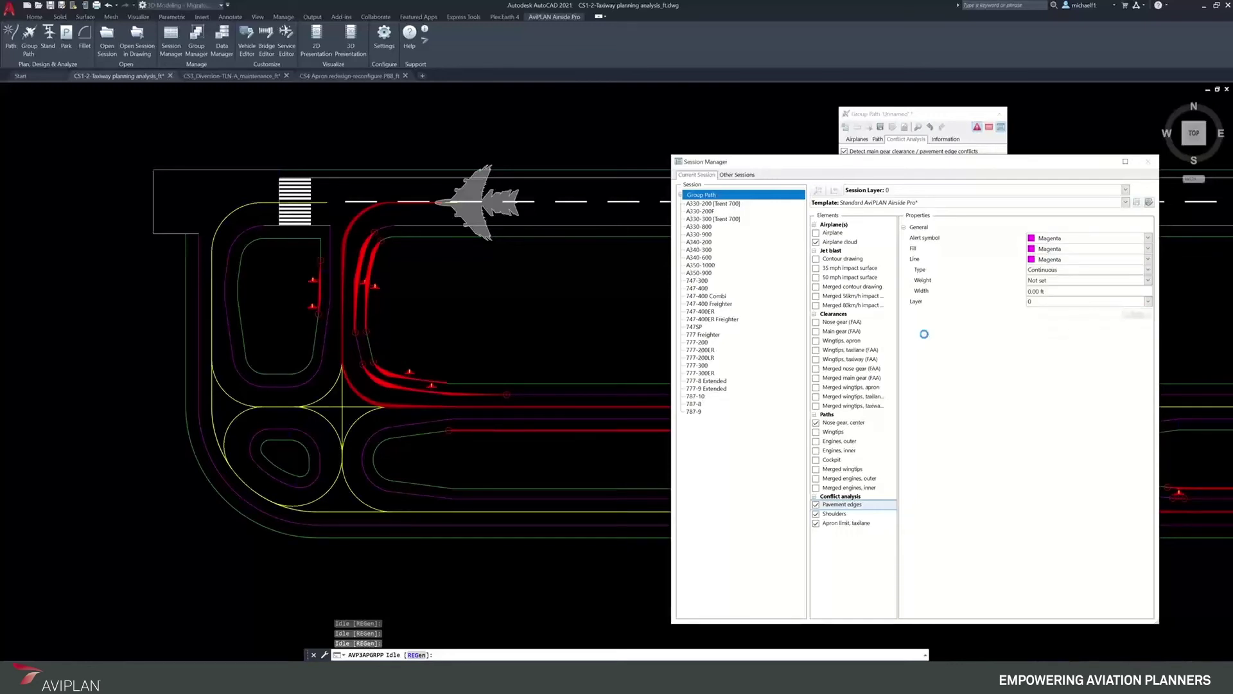
# Set the alert symbol, fill and line colours of the shoulders conflict analysis to Green and apply them
pyautogui.click(854, 515)
pyautogui.click(1148, 238)
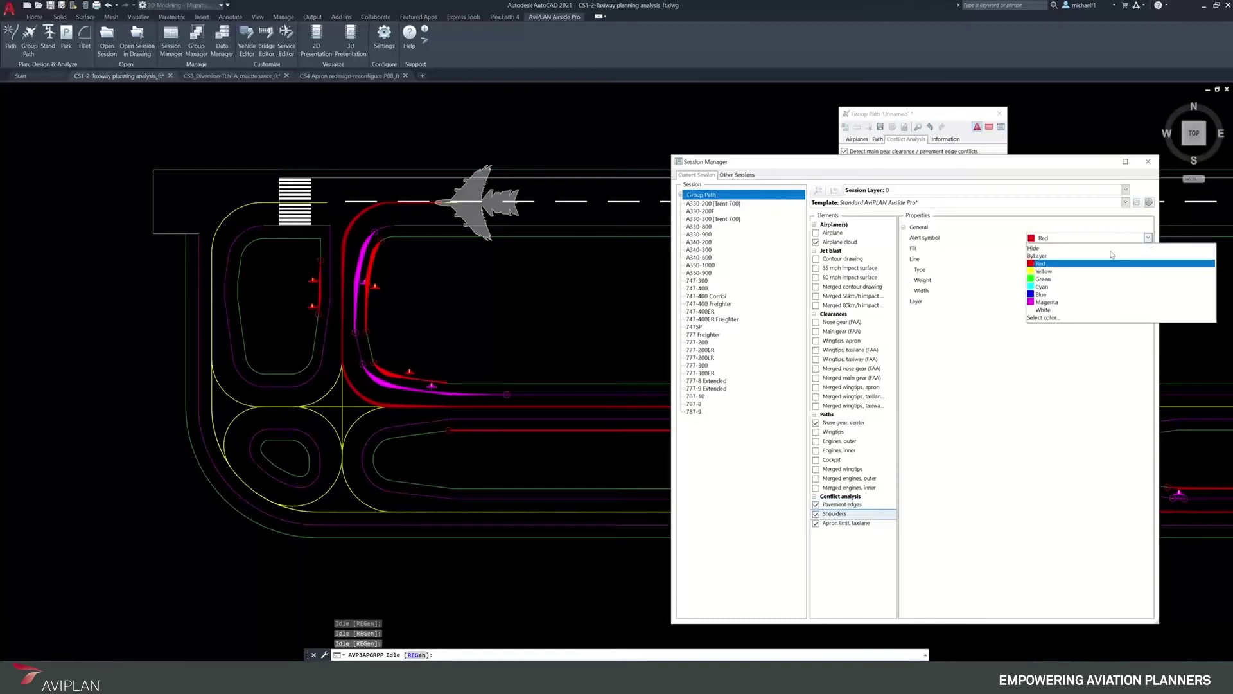
pyautogui.click(1063, 281)
pyautogui.click(1149, 249)
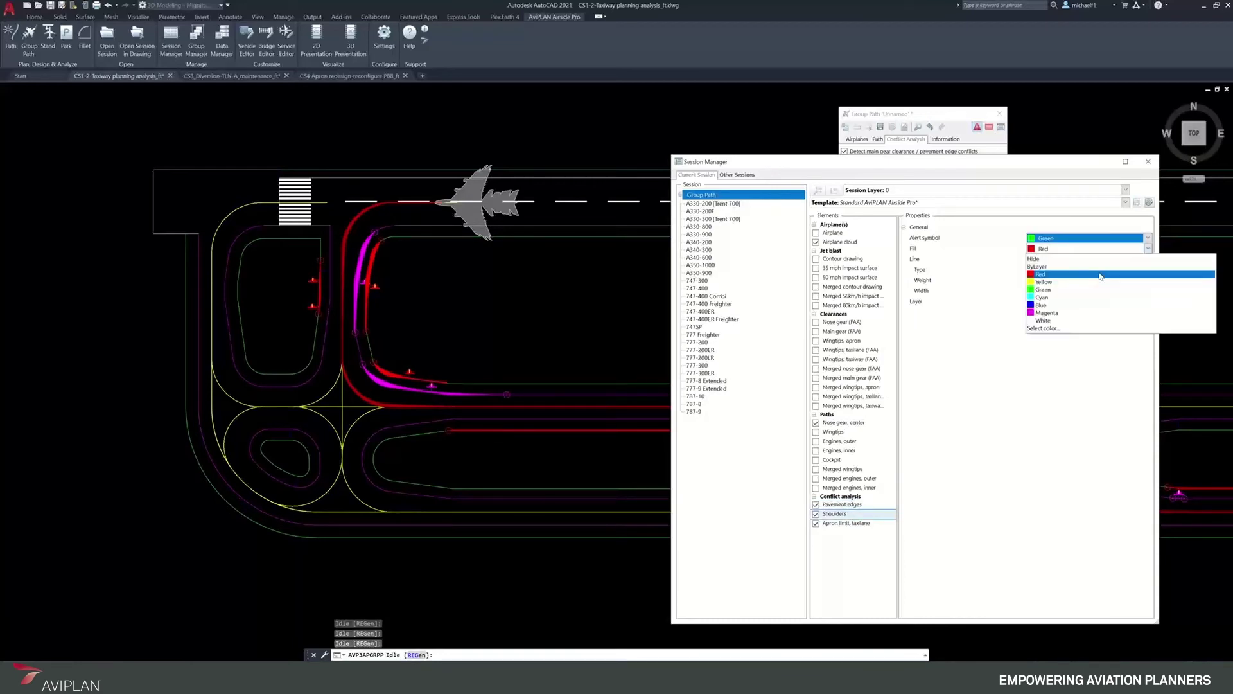
pyautogui.click(1068, 289)
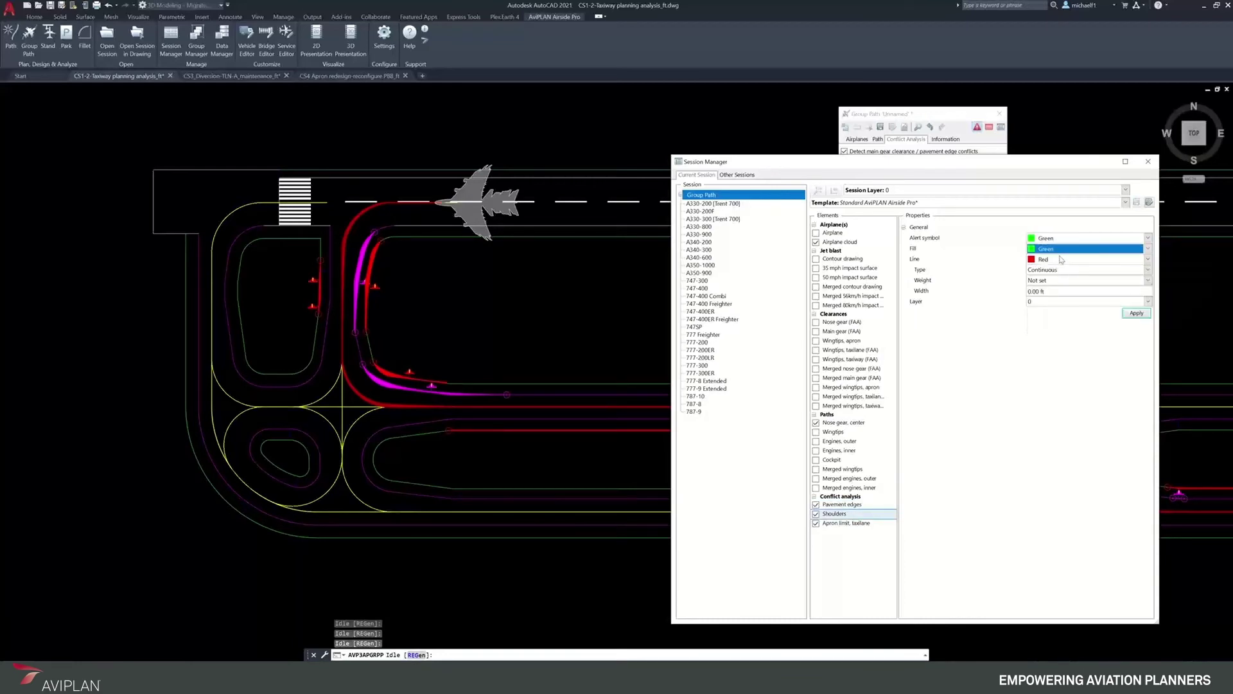
pyautogui.click(1062, 259)
pyautogui.click(1067, 301)
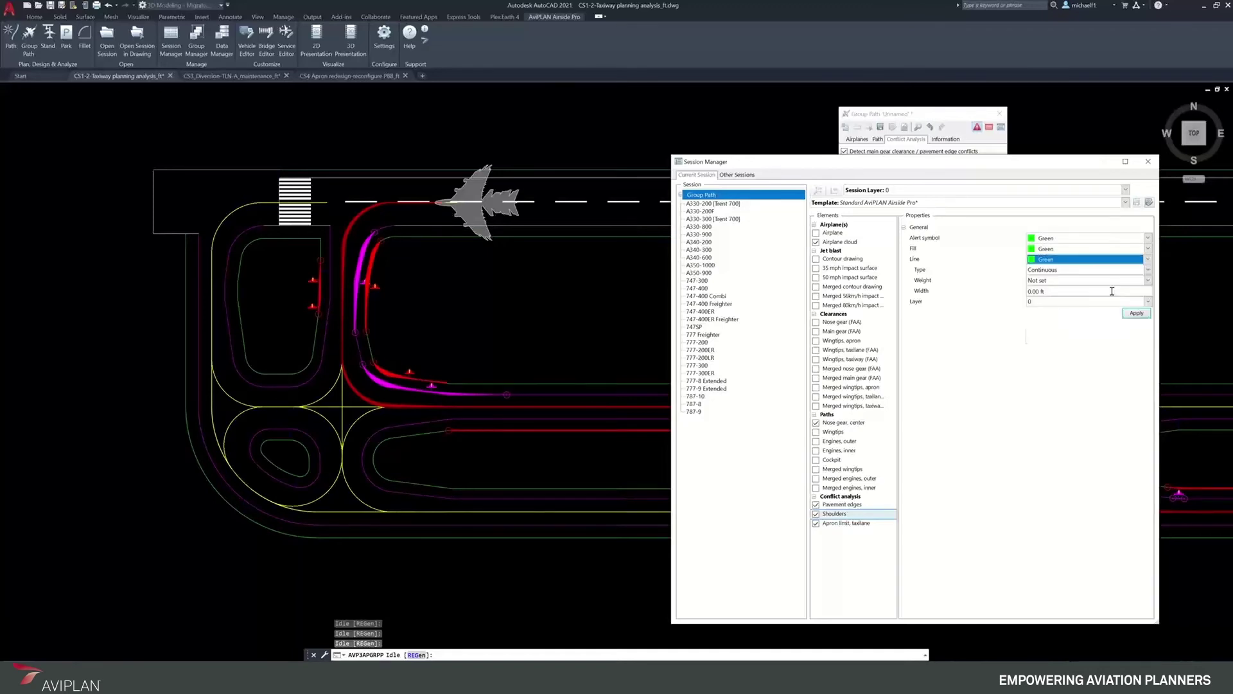
pyautogui.click(1135, 314)
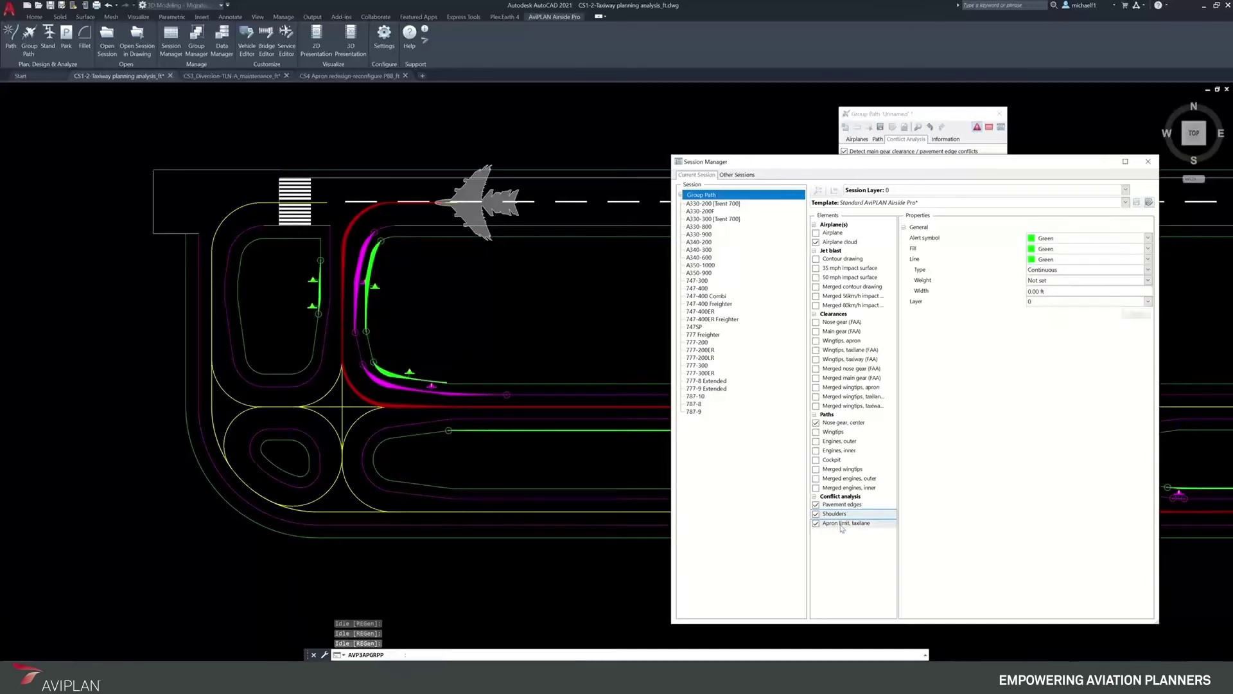
# Set the alert symbol, fill and line colours of the apron limit, taxilane conflict analysis to Cyan, apply them and close the Session Manager
pyautogui.click(848, 523)
pyautogui.click(1148, 238)
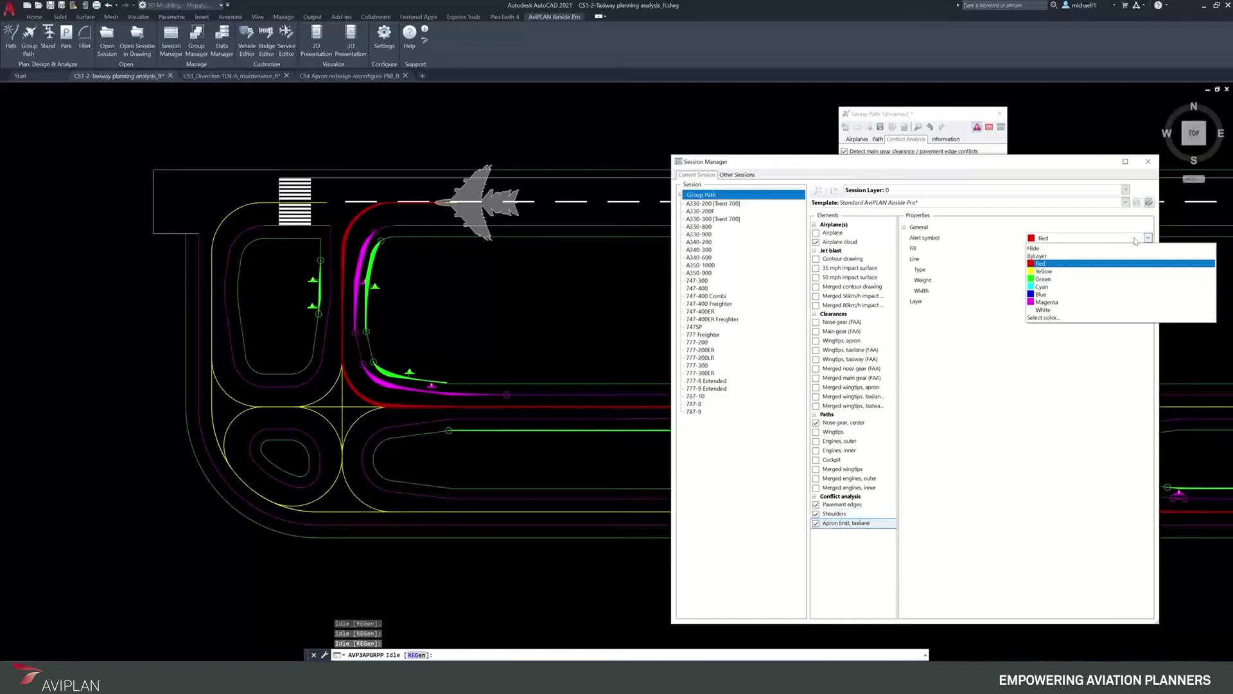
pyautogui.click(1137, 280)
pyautogui.click(1147, 249)
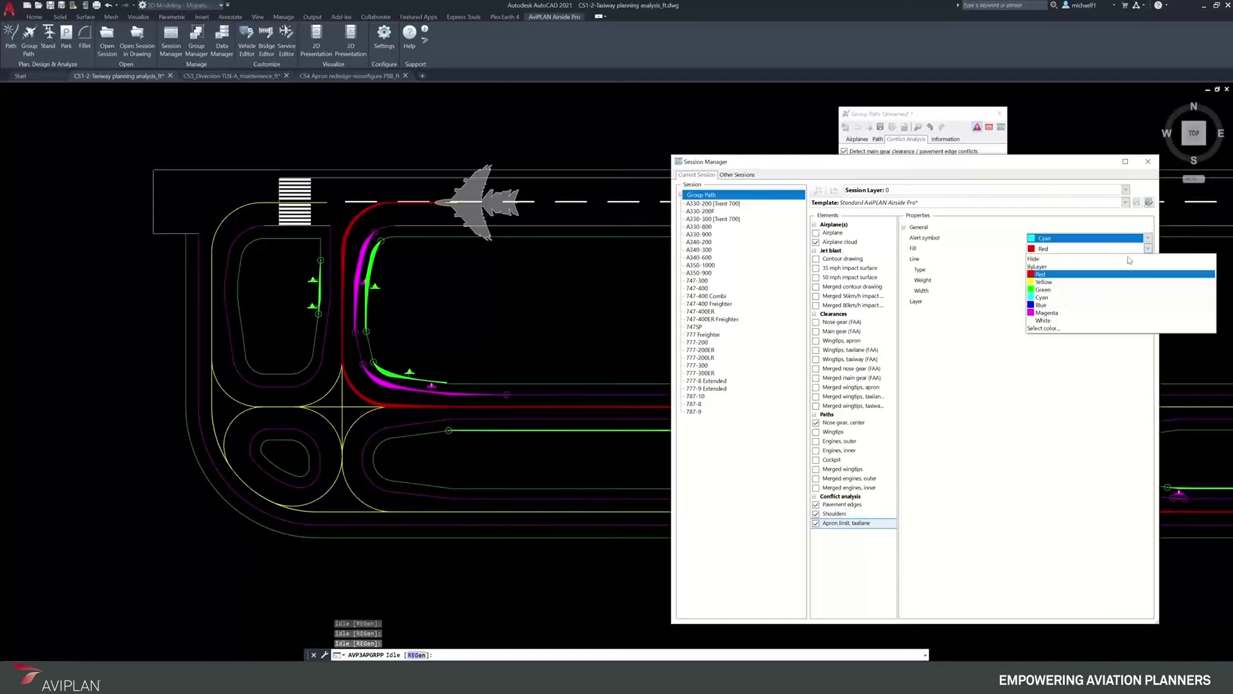
pyautogui.click(1140, 290)
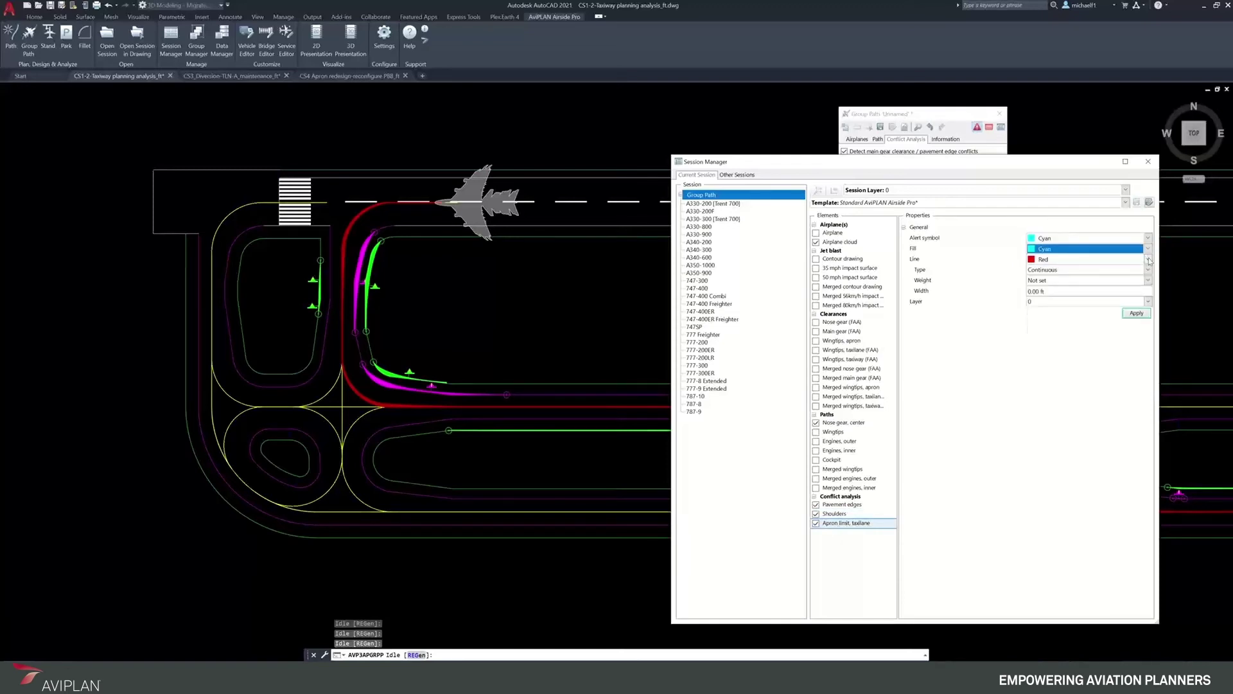
pyautogui.click(1148, 260)
pyautogui.click(1085, 301)
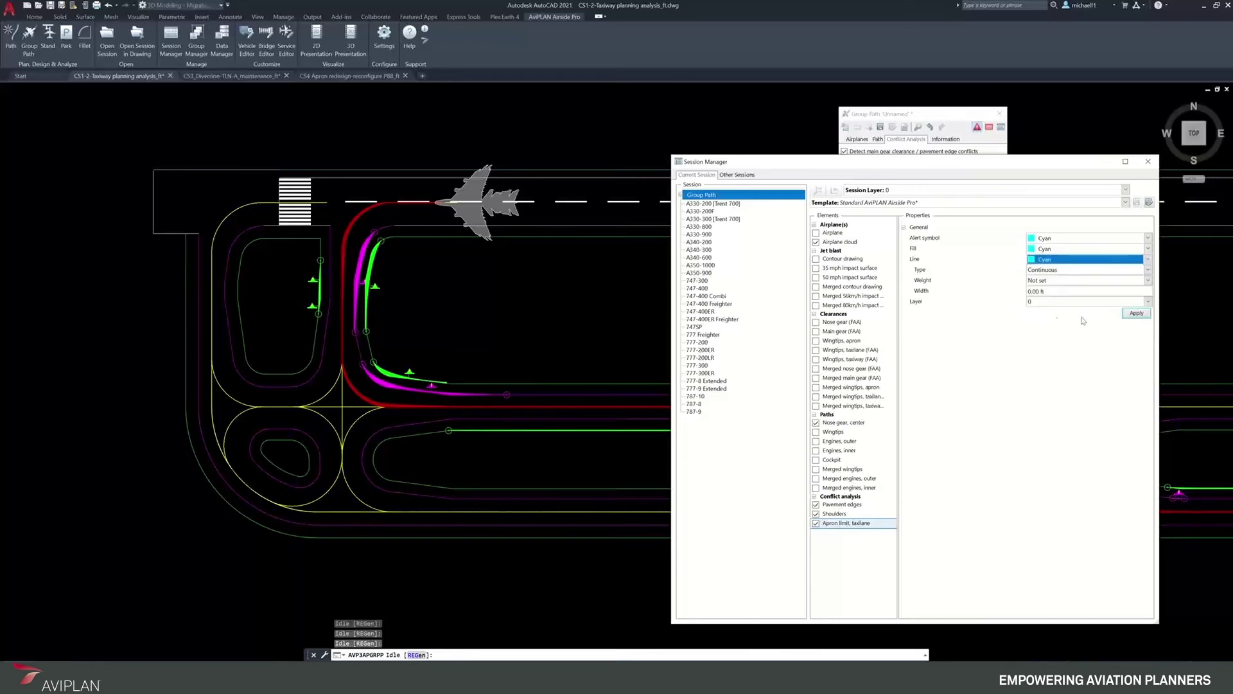
pyautogui.click(1137, 313)
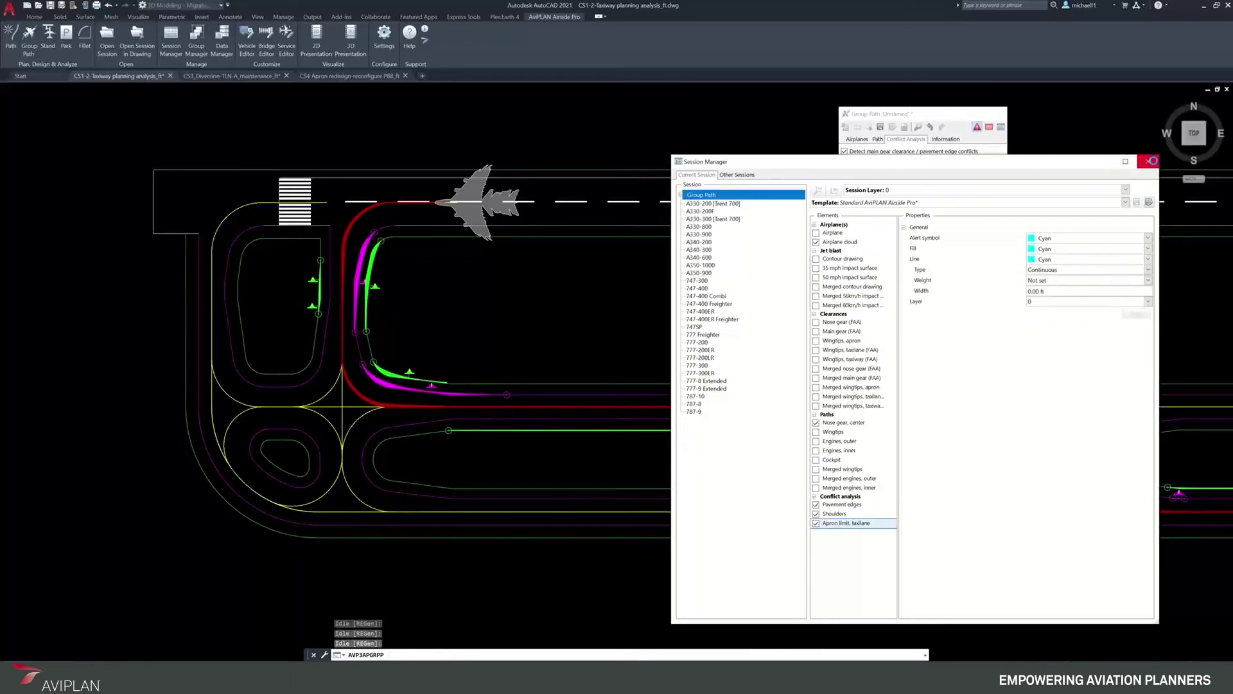
pyautogui.click(1150, 162)
pyautogui.click(1150, 162)
# Review the colour-coded conflicts at the runway exit, save the group path session and close it
pyautogui.scroll(-2, 359, 315)
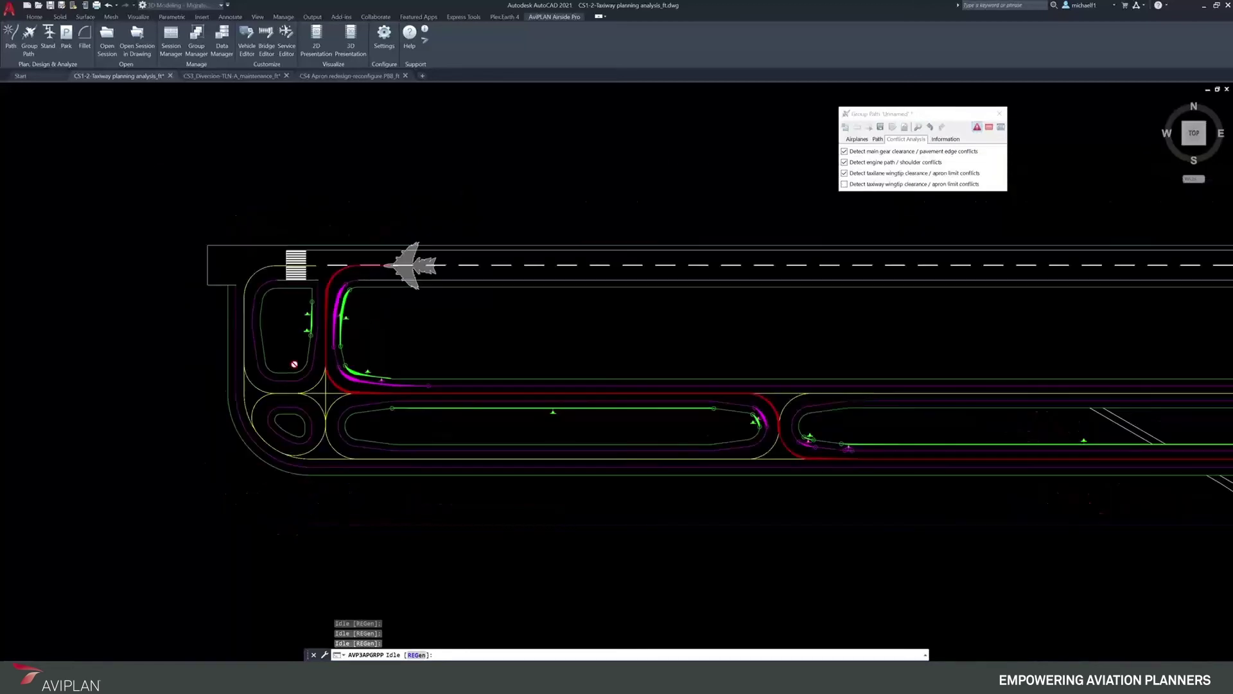
pyautogui.scroll(6, 359, 316)
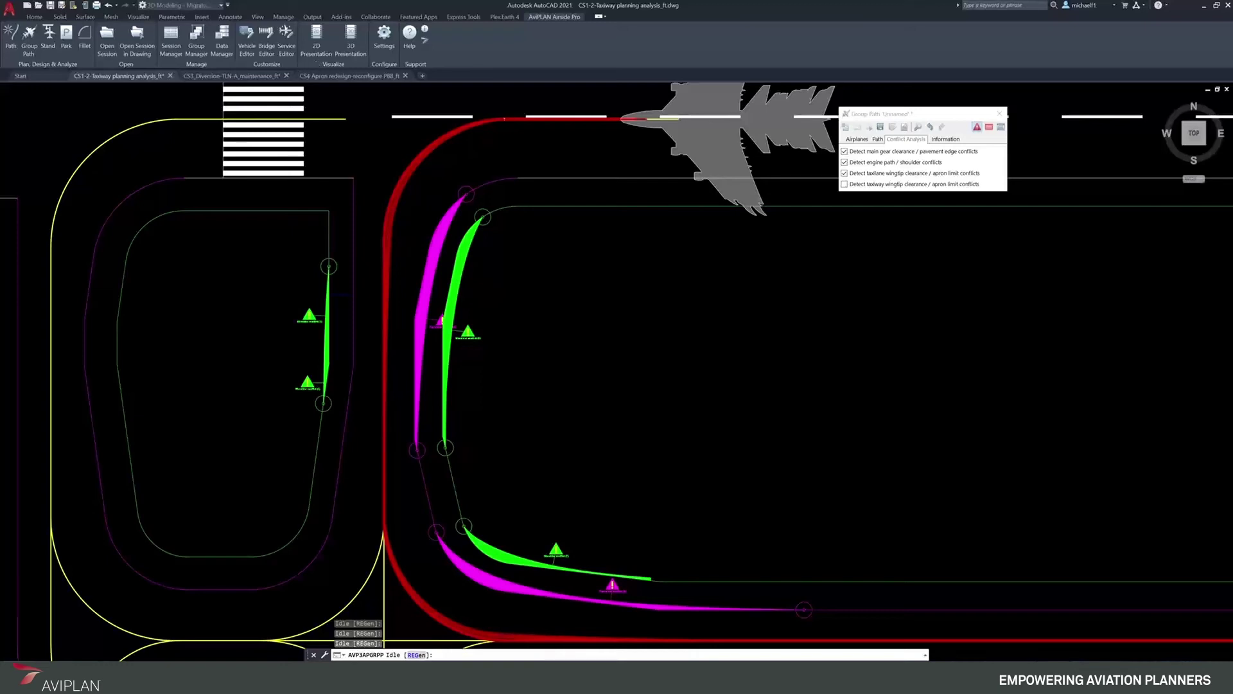
pyautogui.scroll(-2, 286, 253)
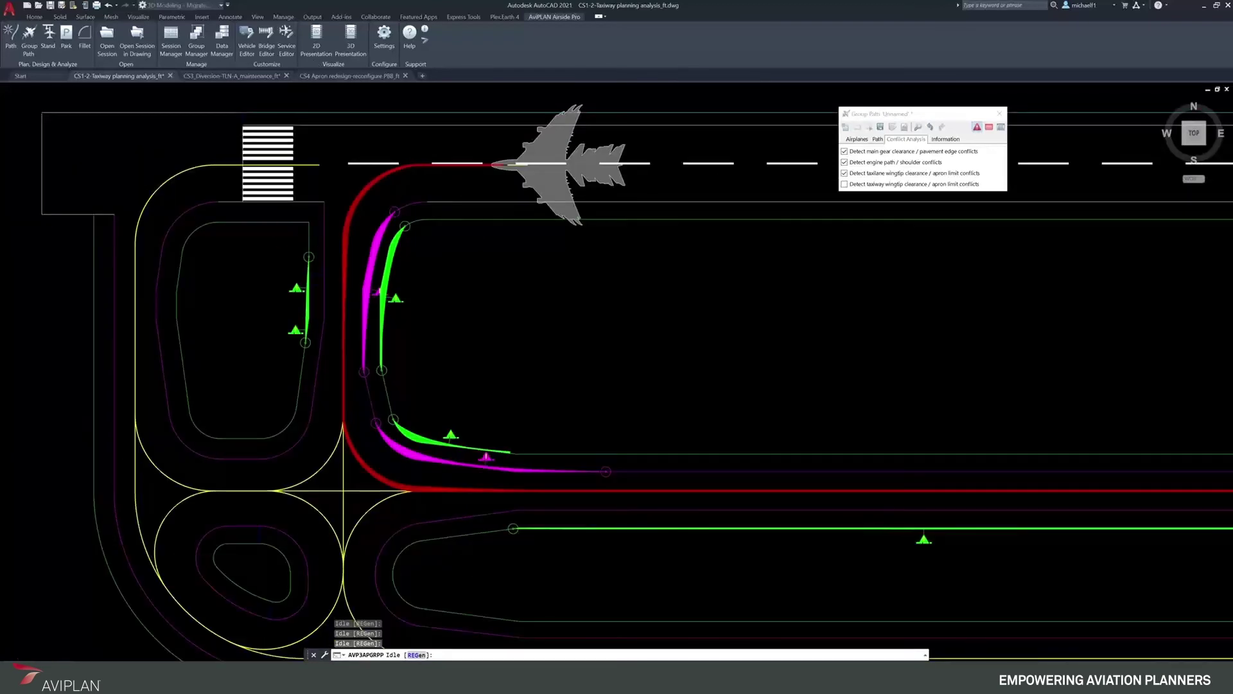
pyautogui.scroll(-2, 286, 253)
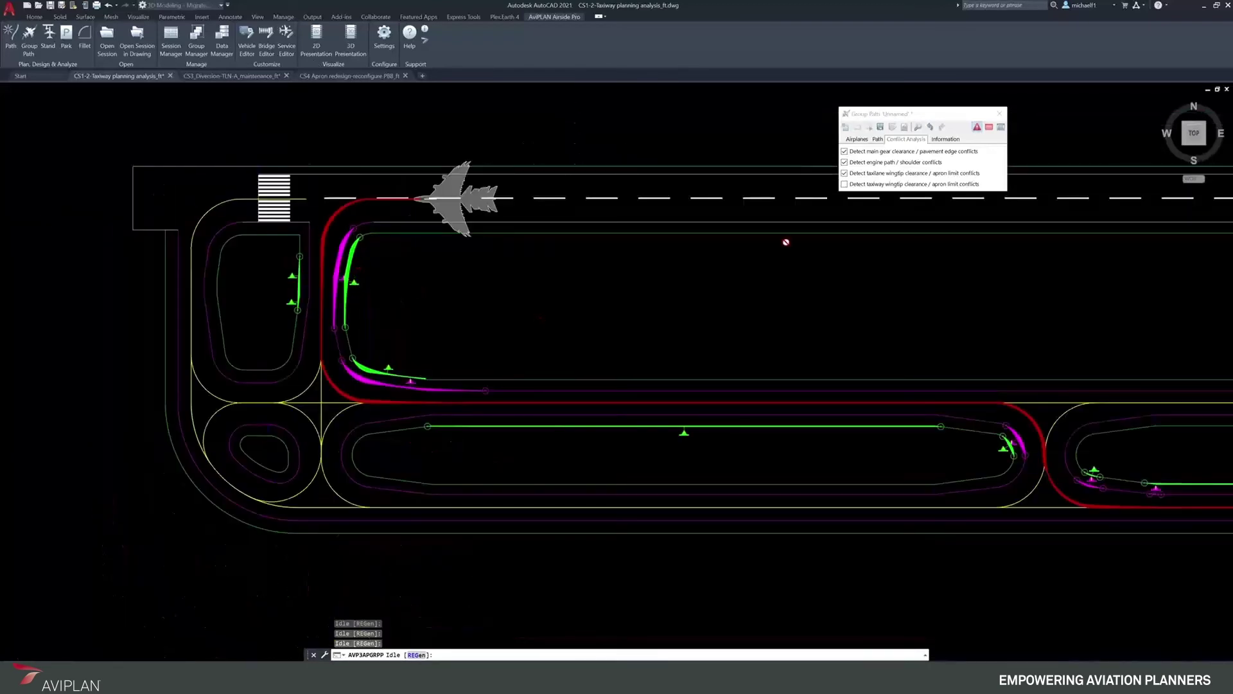
pyautogui.click(880, 127)
pyautogui.click(975, 104)
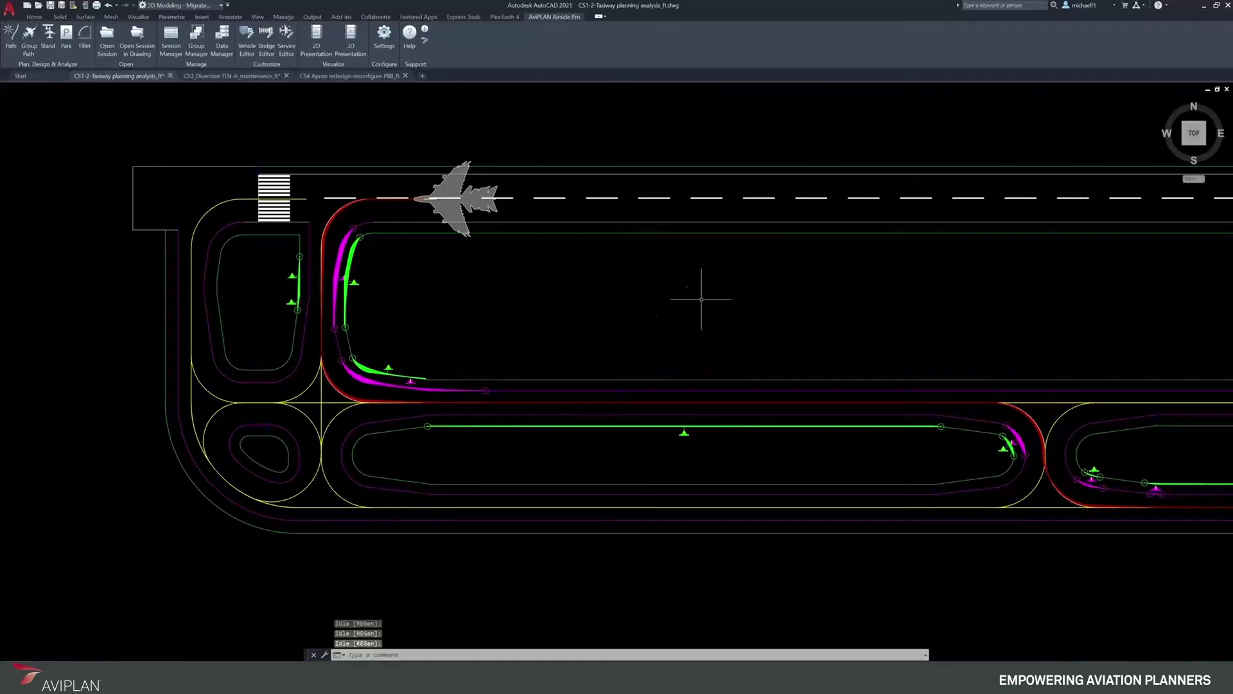
# Examine the taxilane wingtip / apron limit conflicts along the apron edges north of the terminal building
pyautogui.write('pan')
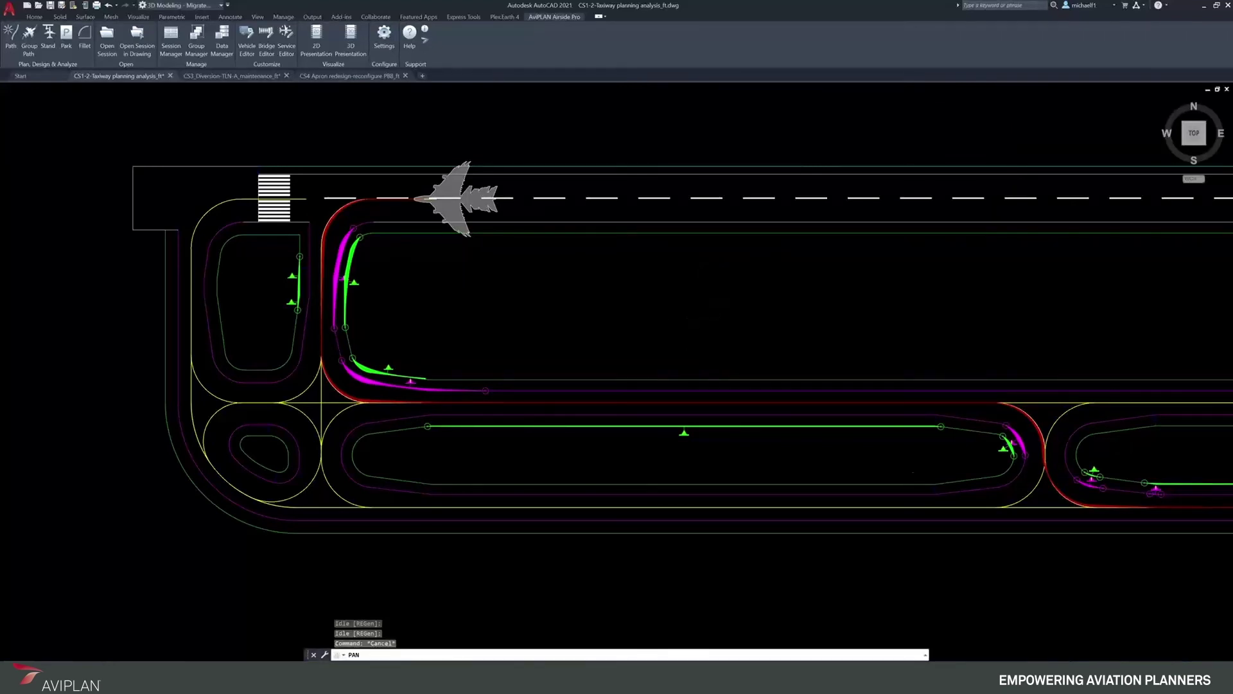
pyautogui.press('Return')
pyautogui.moveTo(984, 468)
pyautogui.mouseDown()
pyautogui.moveTo(481, 350)
pyautogui.moveTo(994, 407)
pyautogui.moveTo(1016, 388)
pyautogui.moveTo(830, 340)
pyautogui.moveTo(627, 220)
pyautogui.mouseUp()
pyautogui.moveTo(744, 553)
pyautogui.mouseDown()
pyautogui.moveTo(717, 524)
pyautogui.moveTo(694, 345)
pyautogui.mouseUp()
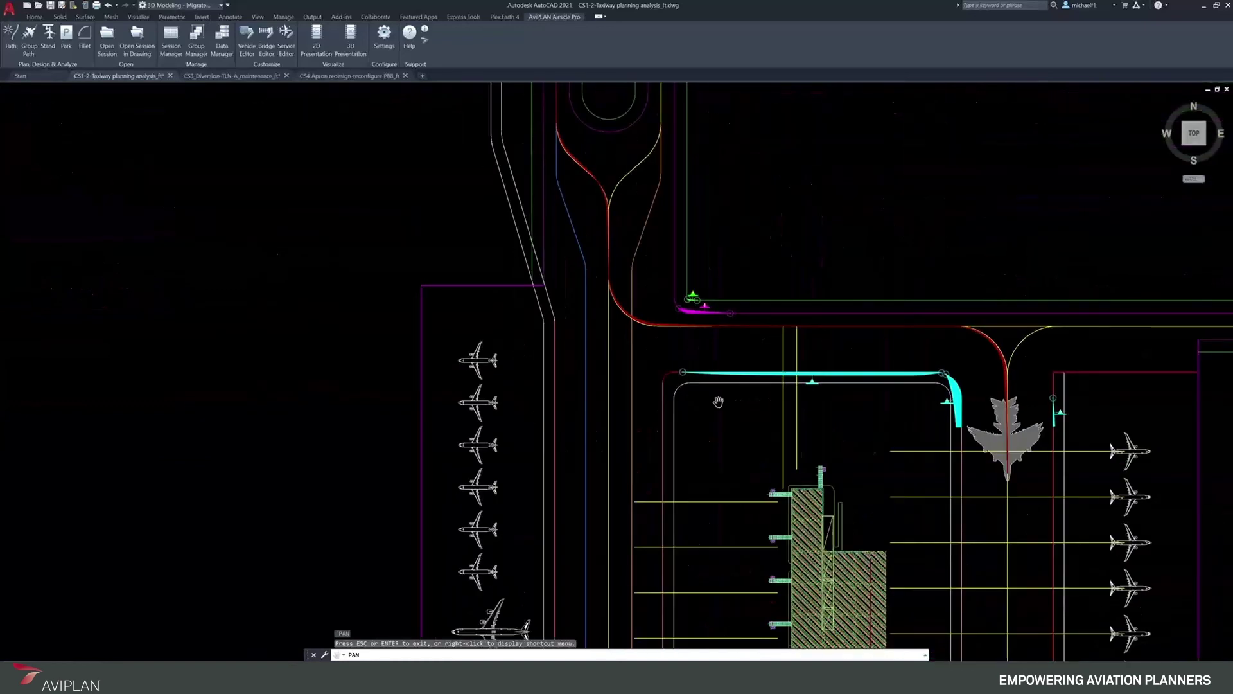
pyautogui.moveTo(718, 402); pyautogui.dragTo(712, 367)
pyautogui.scroll(5, 875, 362)
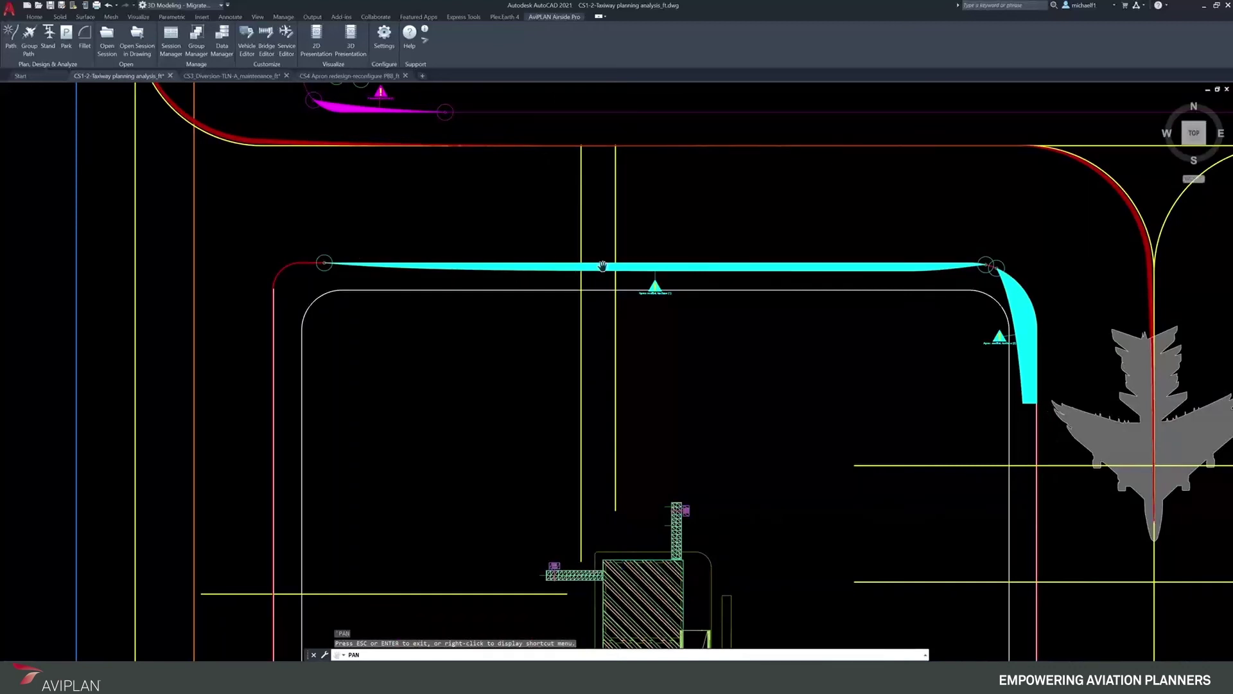
pyautogui.scroll(-2, 734, 450)
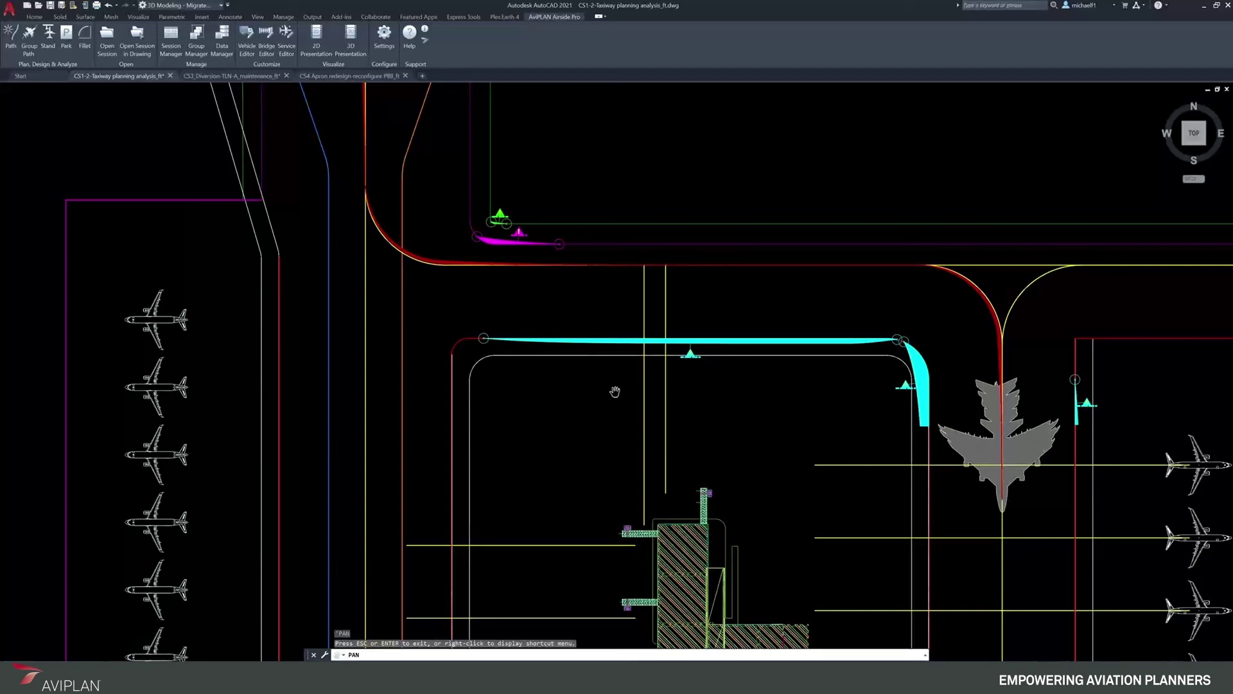
pyautogui.scroll(-2, 785, 311)
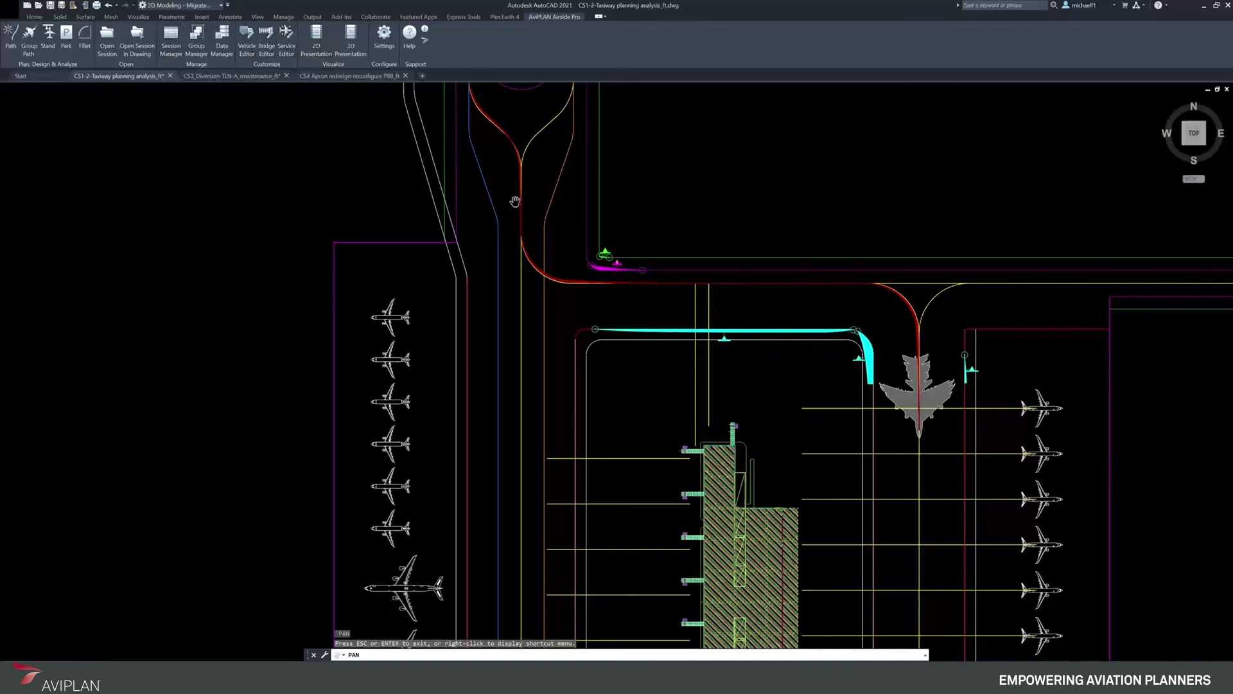
pyautogui.press('Escape')
# Show the Stand #1 session in the drawing through the Session Manager and inspect its parked airplane beside the apron limit conflict
pyautogui.write('avp3apsem')
pyautogui.press('Return')
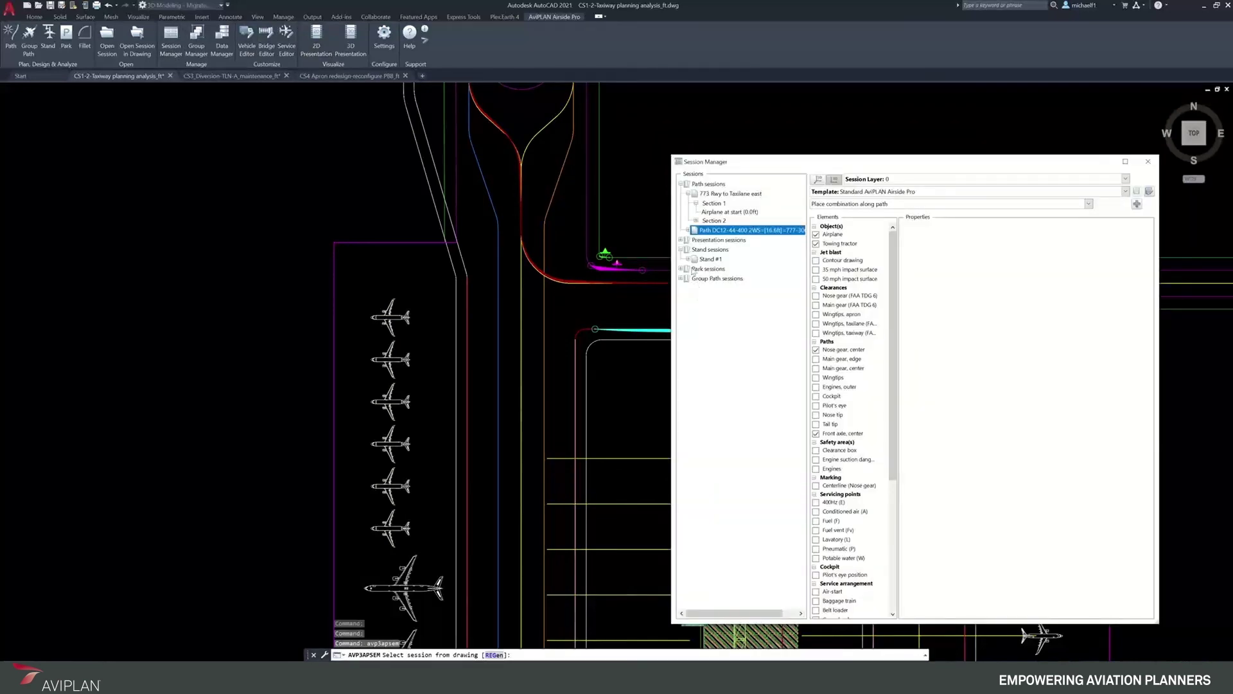
pyautogui.rightClick(711, 261)
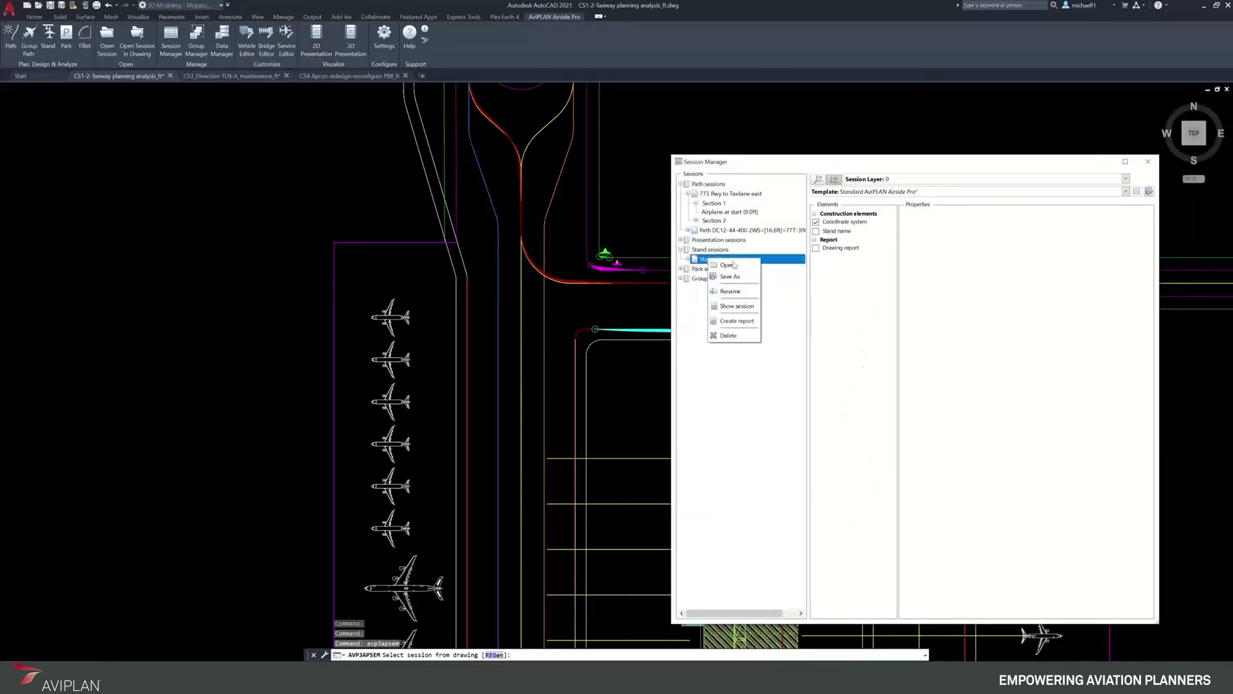
pyautogui.click(737, 306)
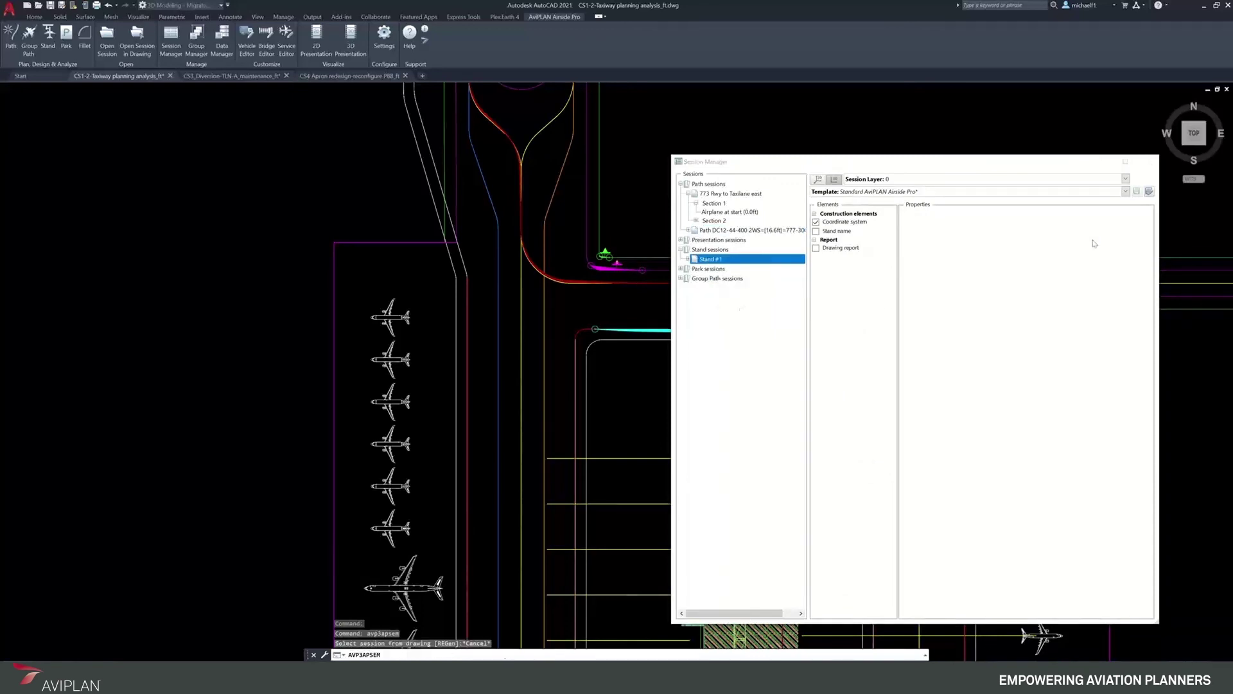
pyautogui.click(1149, 162)
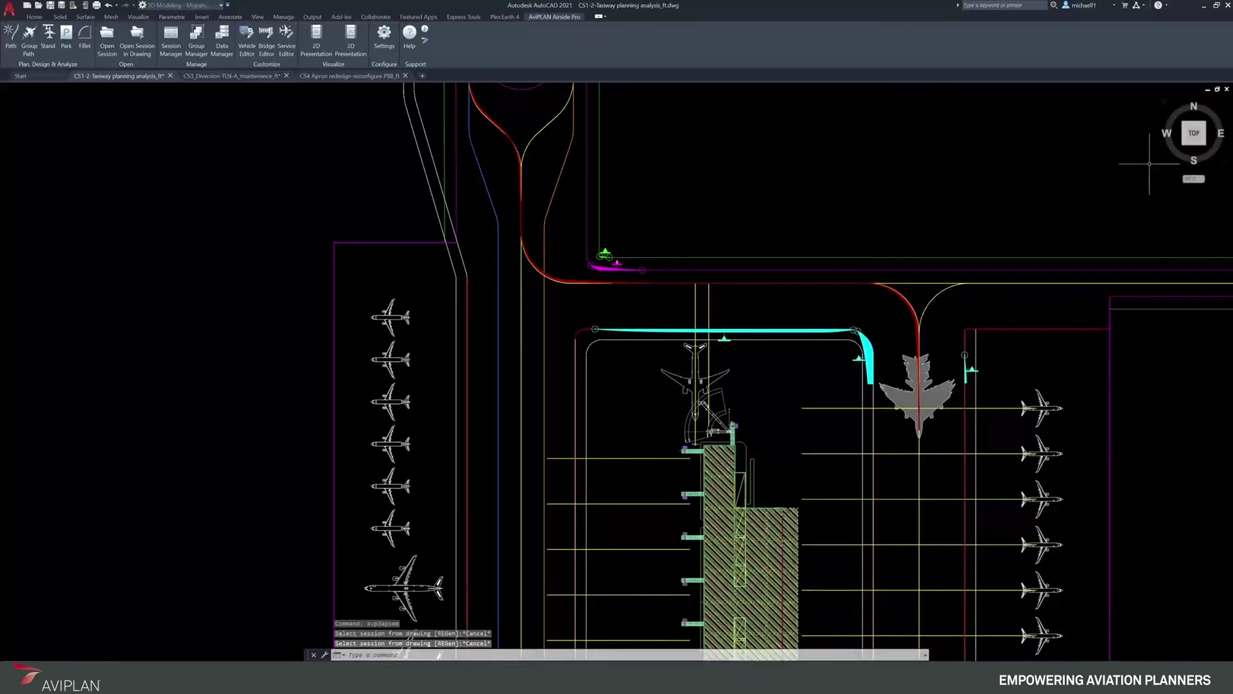
pyautogui.scroll(5, 707, 366)
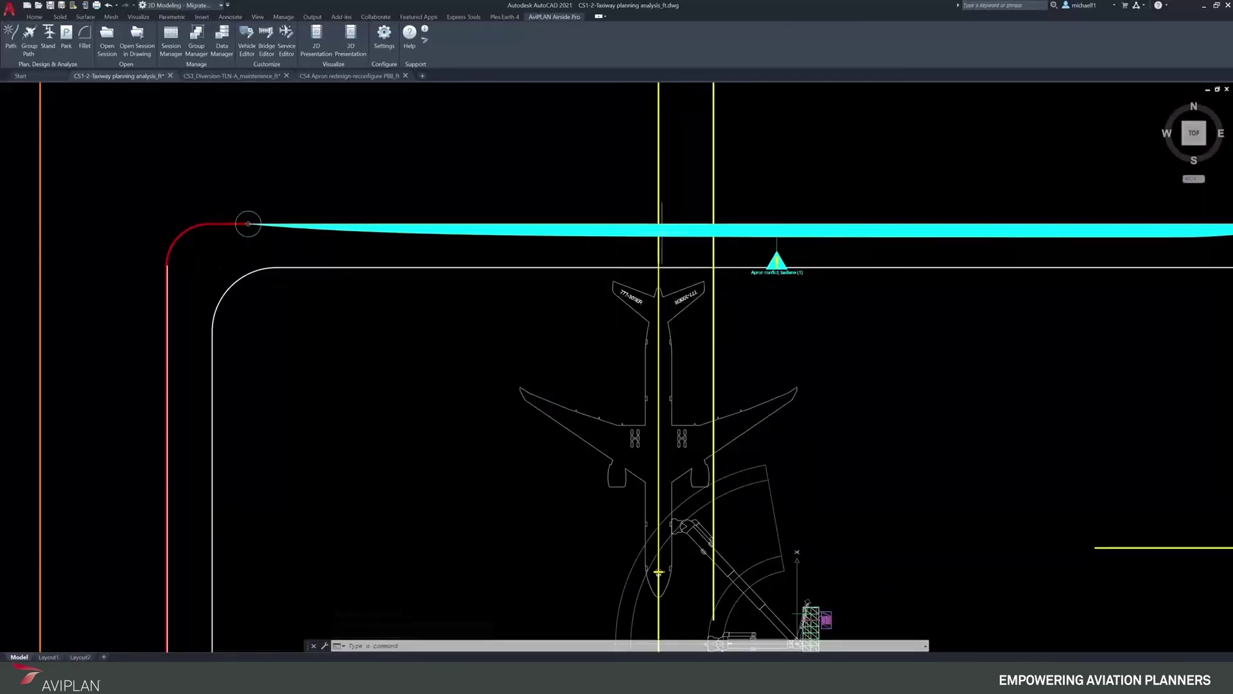
pyautogui.scroll(-3, 536, 238)
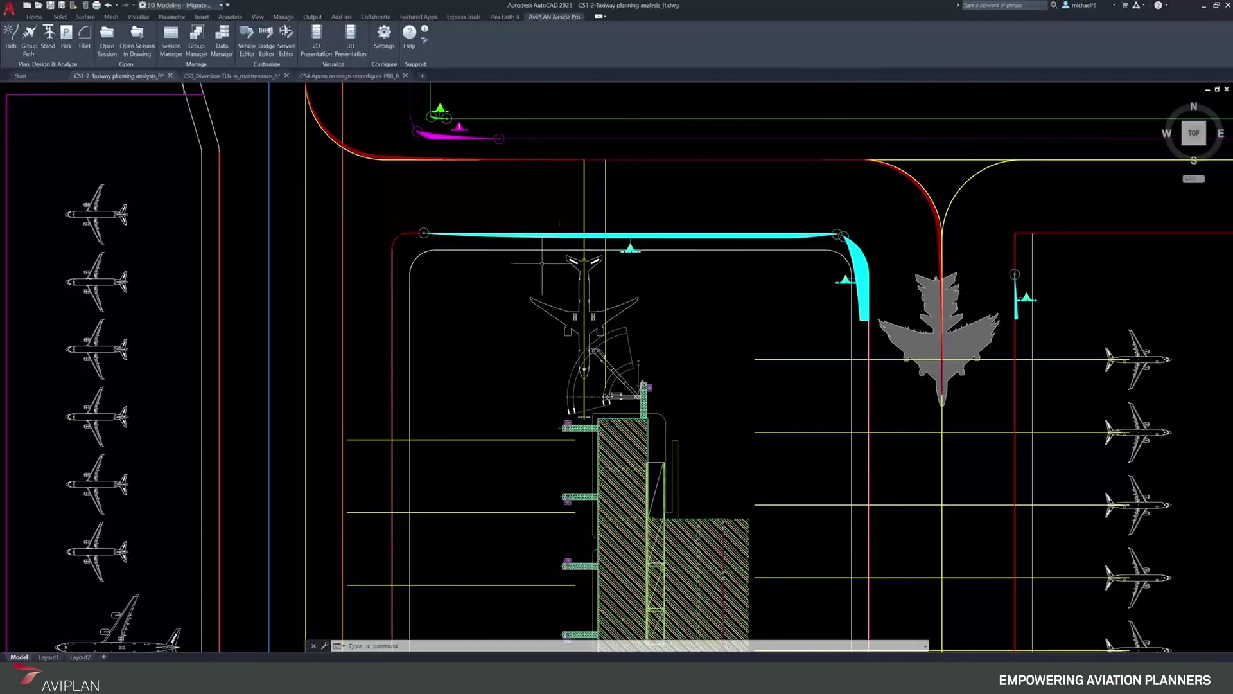